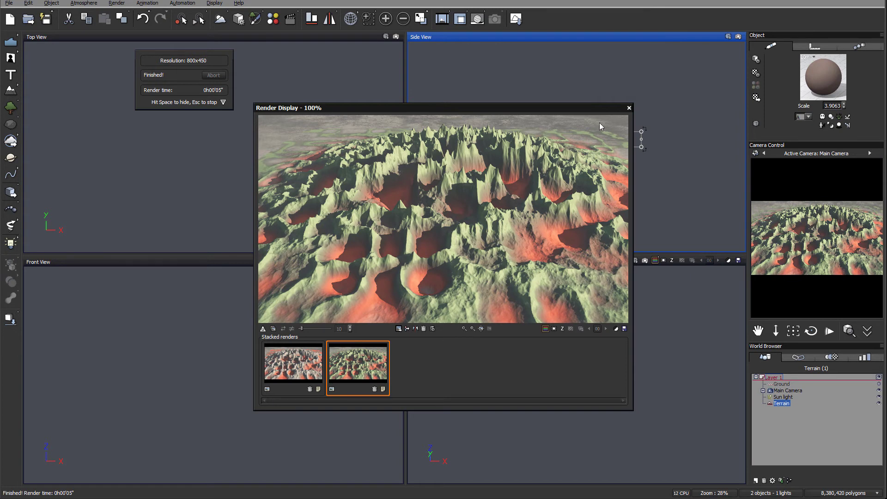
Step: Close the finished render, move the Main Camera back and up to a height of 341.8 m, and widen the camera preview
{"action": "left_click", "coordinate": [629, 108]}
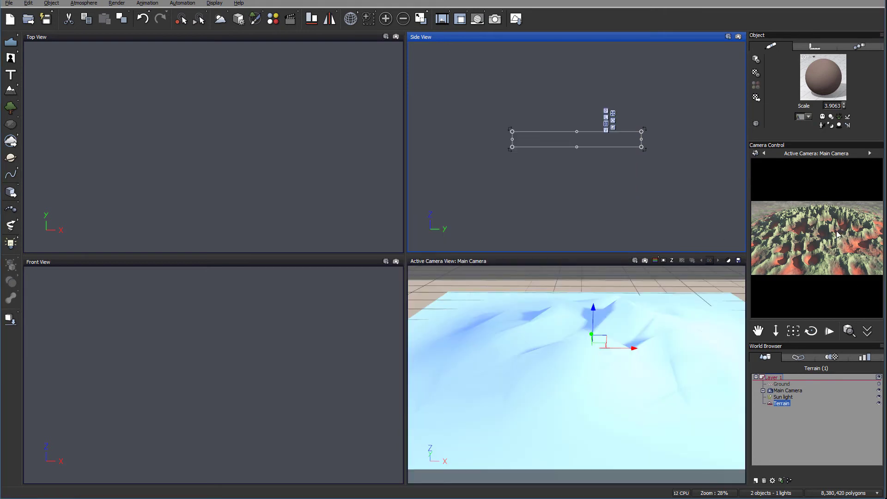
{"action": "left_click", "coordinate": [787, 391]}
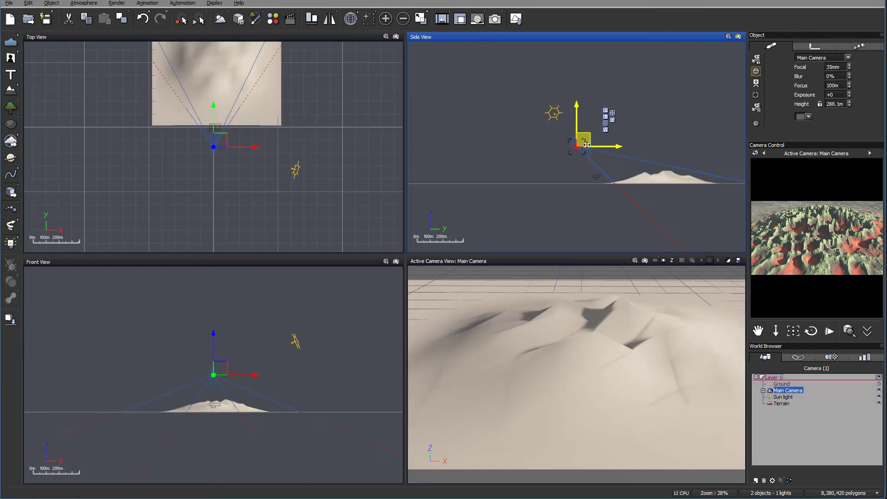
{"action": "left_click_drag", "start_coordinate": [586, 144], "coordinate": [554, 138]}
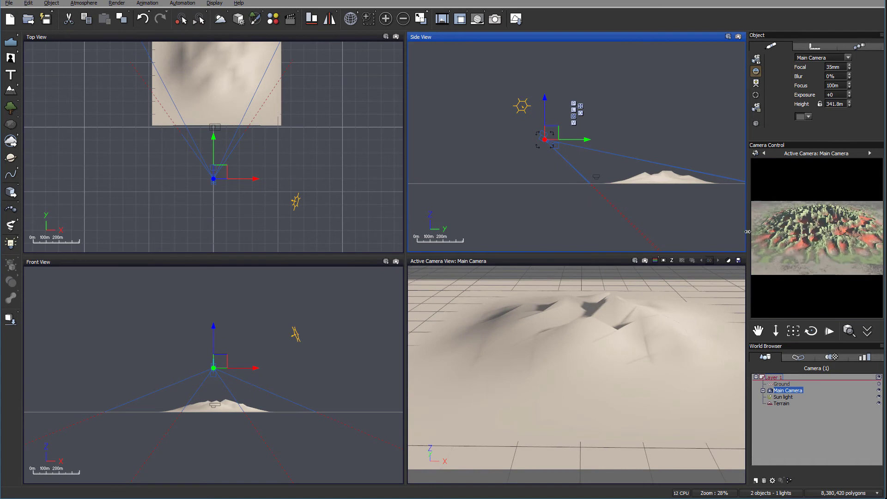
{"action": "left_click_drag", "start_coordinate": [747, 231], "coordinate": [715, 231]}
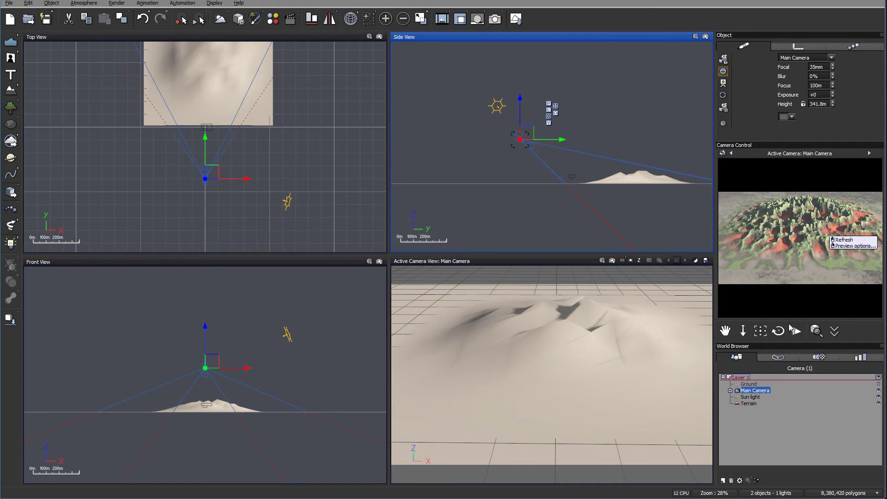
Step: In the terrain material's edges layer, set the minimum altitude to -0.96 and the bottom altitude fuzziness to 10%
{"action": "left_click", "coordinate": [749, 403]}
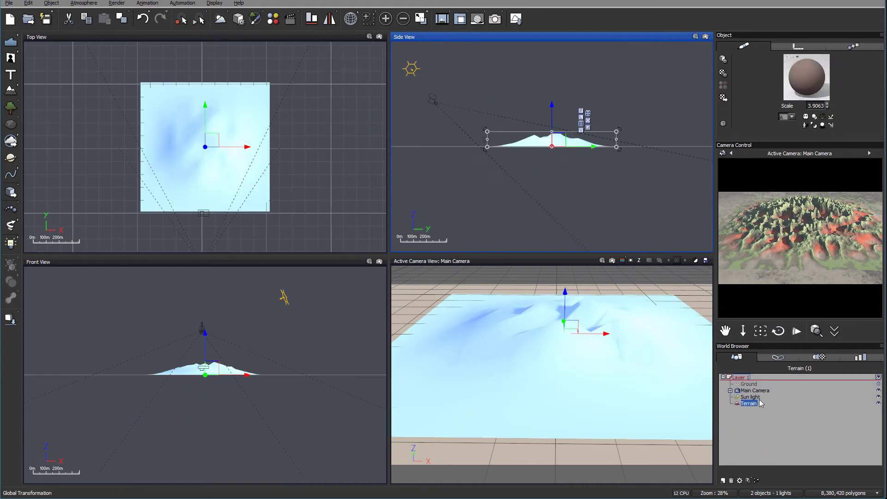
{"action": "double_click", "coordinate": [812, 74]}
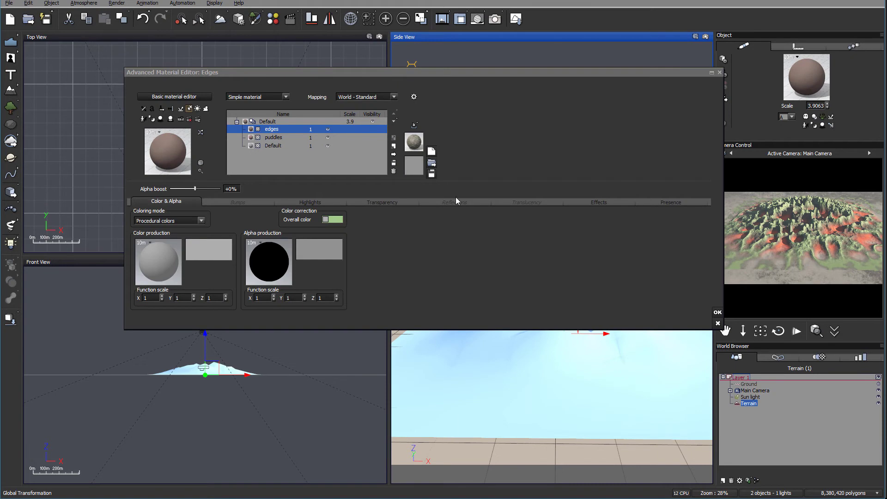
{"action": "left_click", "coordinate": [665, 203]}
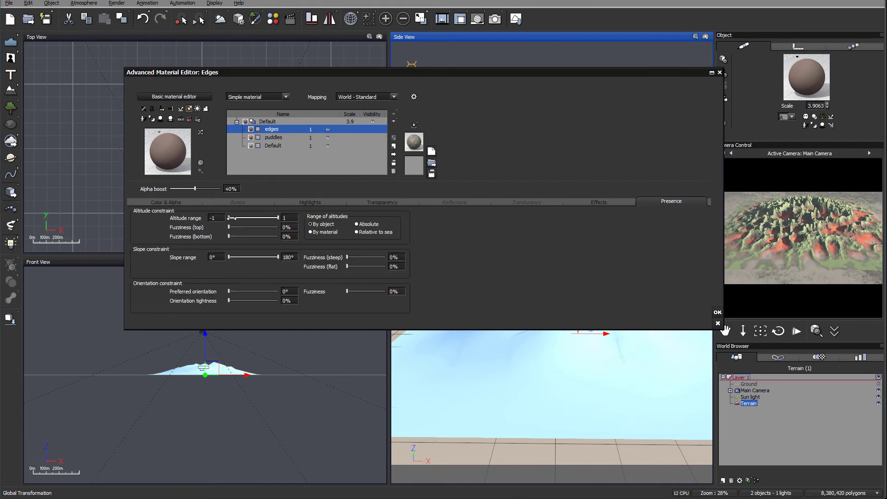
{"action": "left_click_drag", "start_coordinate": [229, 218], "coordinate": [231, 236]}
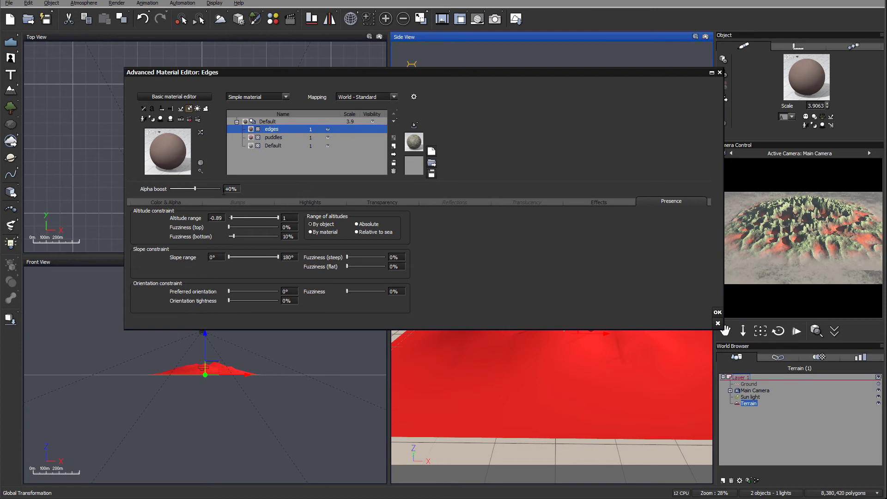
{"action": "left_click_drag", "start_coordinate": [234, 218], "coordinate": [279, 217]}
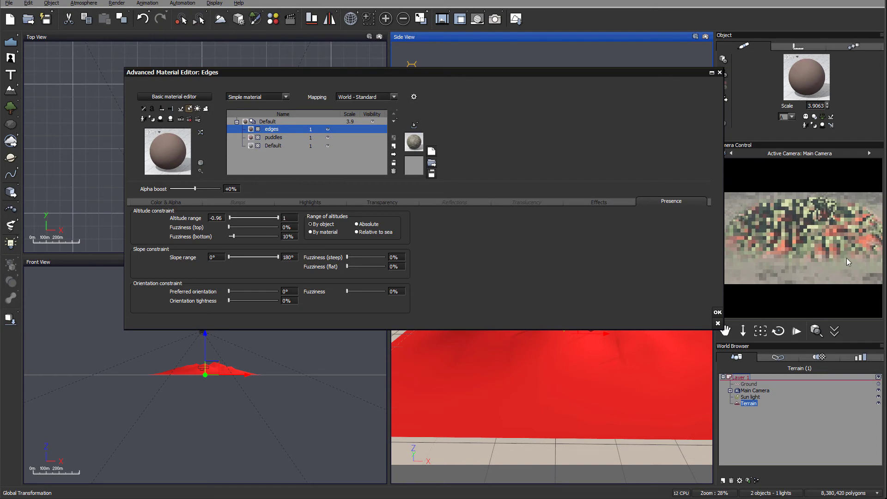
Step: Change the first natural grain color of the terrain material's Default layer to a sandy yellow-orange
{"action": "left_click", "coordinate": [143, 202]}
{"action": "left_click", "coordinate": [273, 137]}
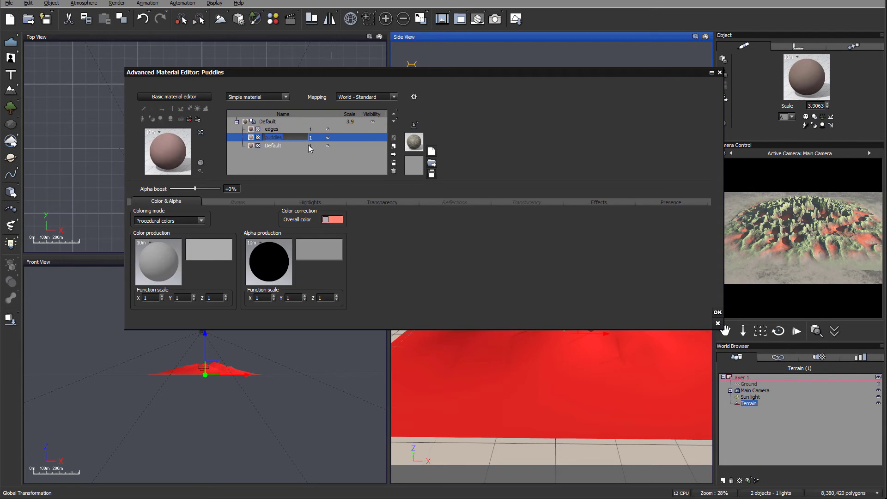
{"action": "double_click", "coordinate": [291, 129]}
{"action": "left_click", "coordinate": [282, 145]}
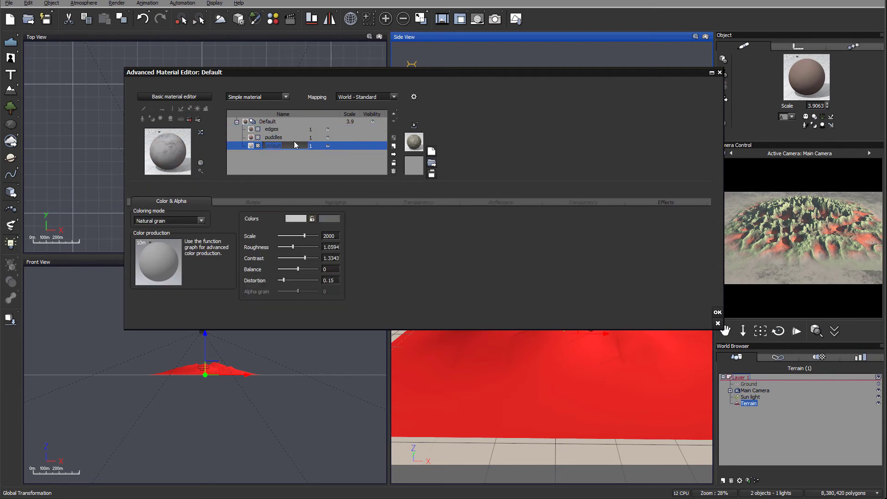
{"action": "left_click", "coordinate": [298, 221]}
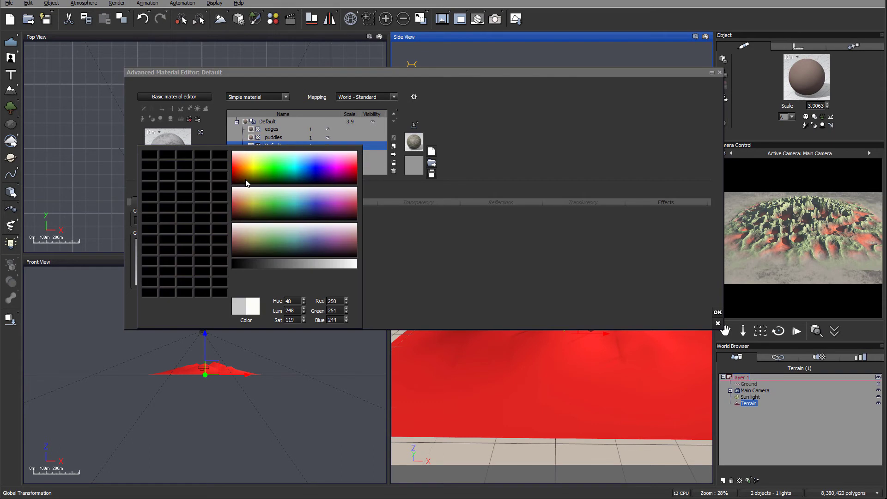
{"action": "left_click_drag", "start_coordinate": [239, 166], "coordinate": [234, 203]}
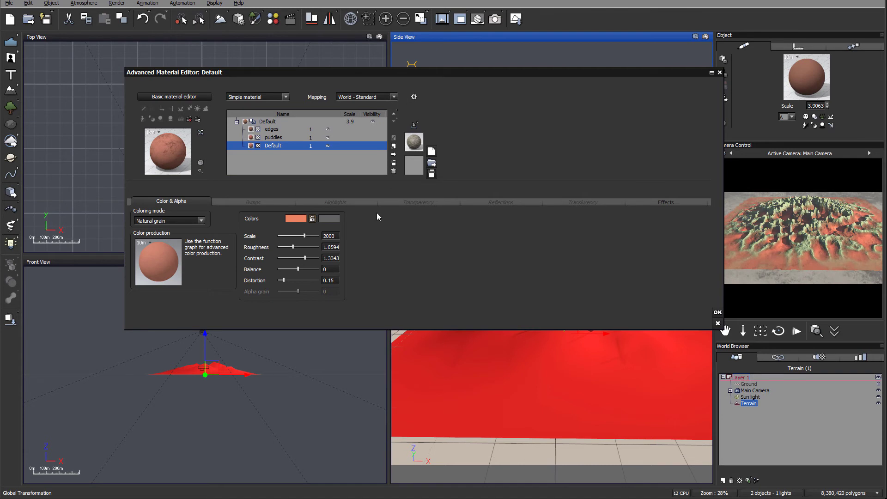
{"action": "left_click", "coordinate": [296, 218]}
{"action": "left_click_drag", "start_coordinate": [257, 202], "coordinate": [249, 204]}
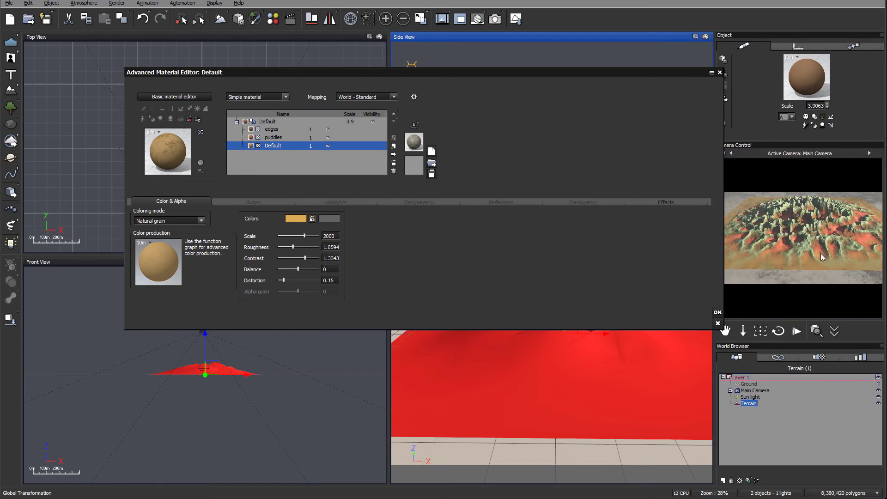
Step: Switch the puddles layer's coloring mode to Natural grain
{"action": "double_click", "coordinate": [282, 145]}
{"action": "double_click", "coordinate": [294, 138]}
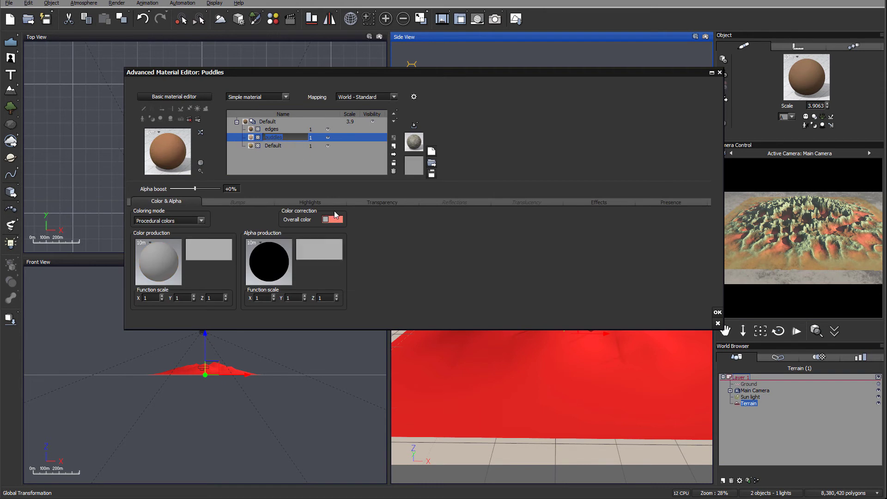
{"action": "left_click", "coordinate": [196, 221]}
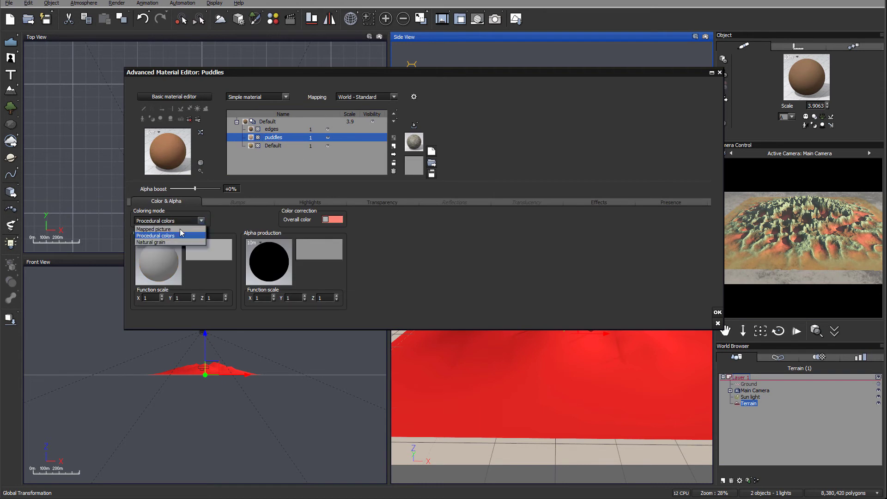
{"action": "left_click", "coordinate": [183, 241]}
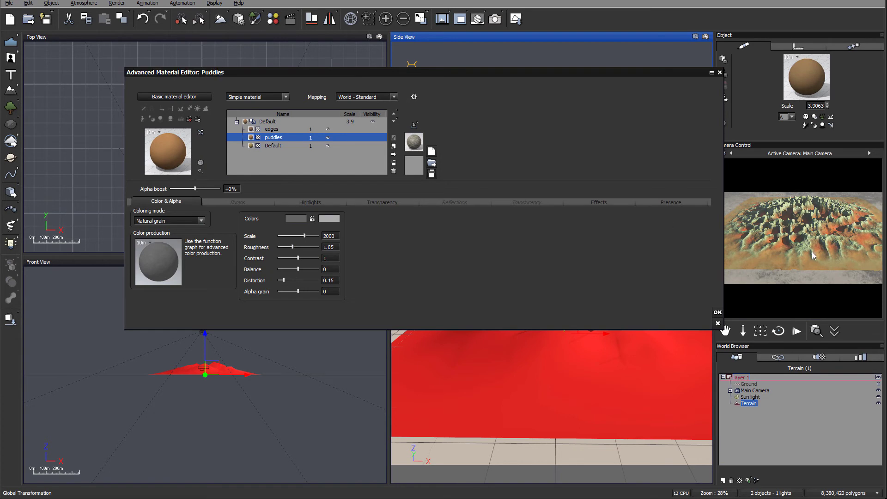
Step: Try a slate blue and a lighter pale blue as the puddles layer's first grain color
{"action": "left_click", "coordinate": [289, 217]}
{"action": "left_click", "coordinate": [301, 223]}
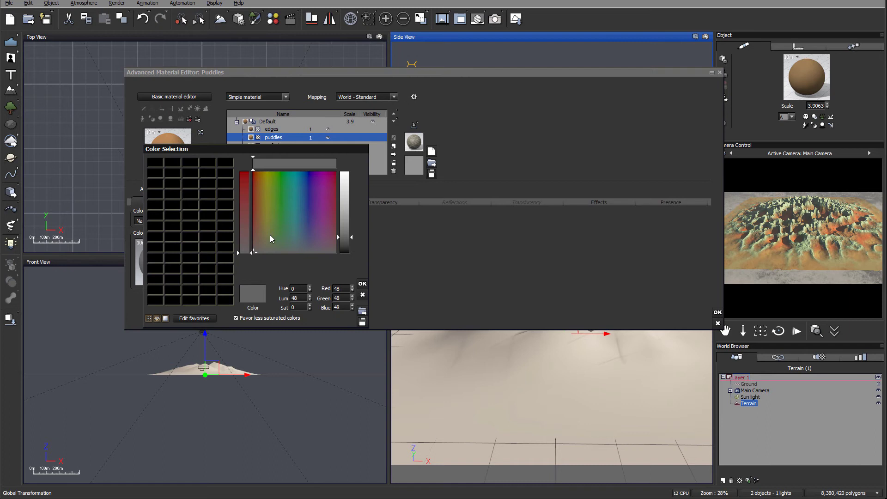
{"action": "left_click_drag", "start_coordinate": [253, 244], "coordinate": [261, 236]}
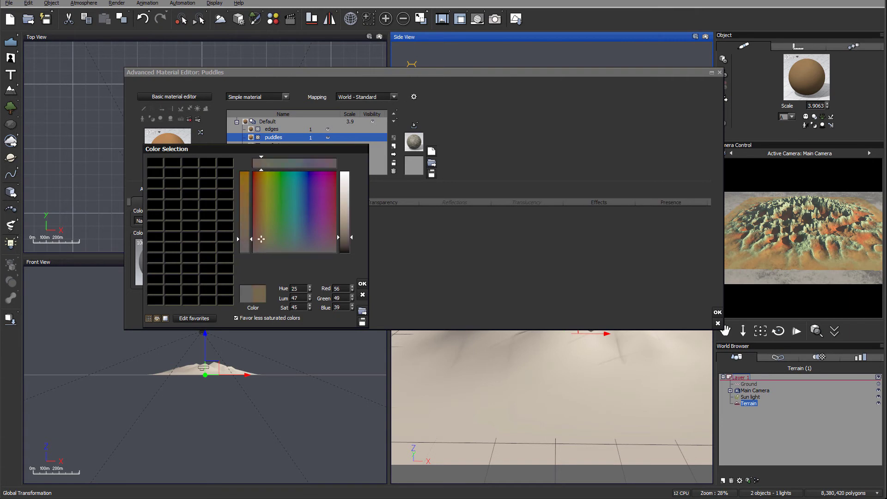
{"action": "left_click", "coordinate": [299, 239]}
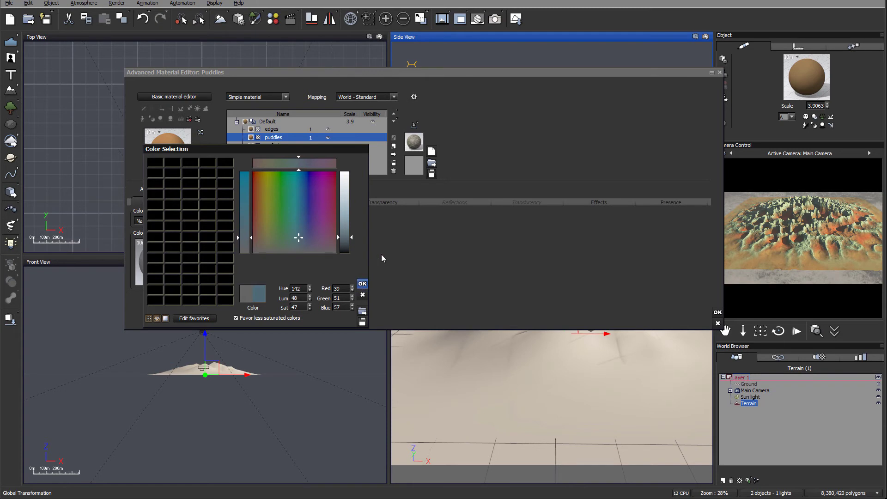
{"action": "left_click", "coordinate": [362, 284]}
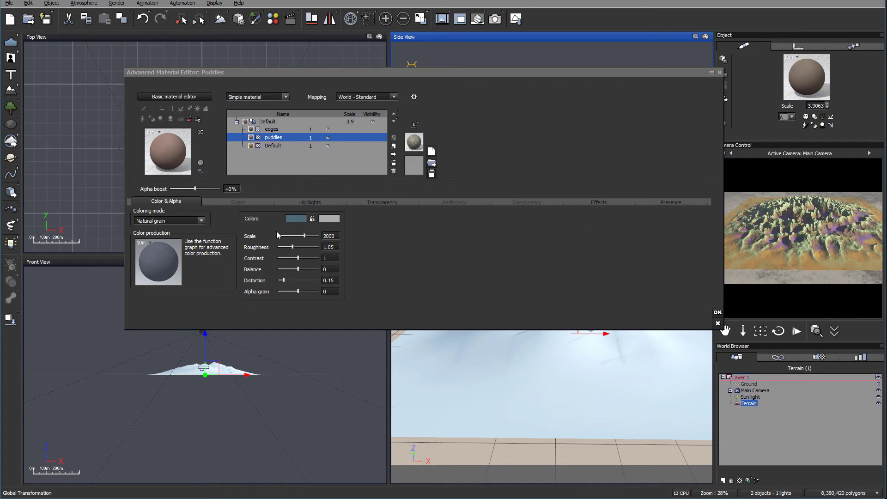
{"action": "left_click", "coordinate": [295, 218]}
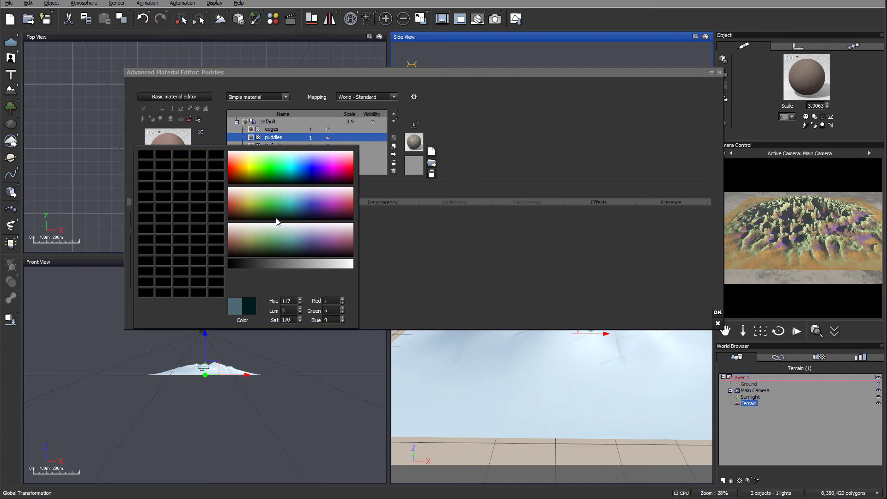
{"action": "left_click", "coordinate": [296, 232]}
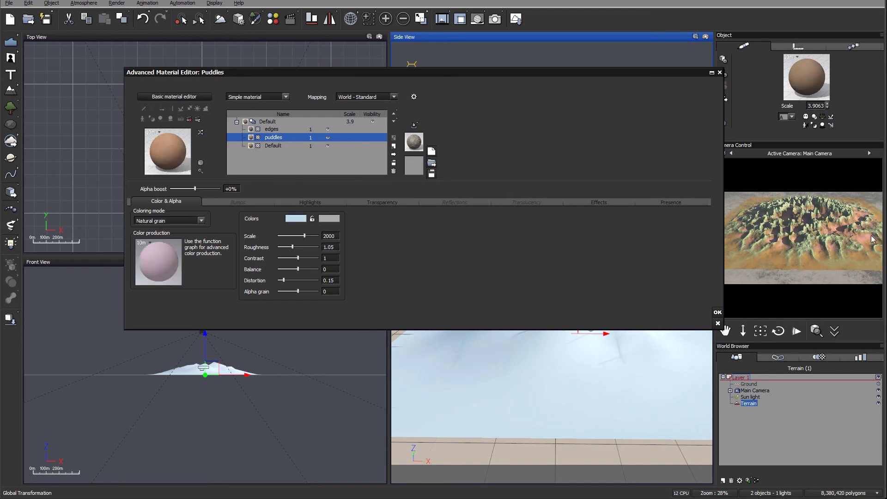
Step: Set the puddles layer's second grain color to a pale blue-gray, about RGB 115, 126, 130
{"action": "left_click", "coordinate": [332, 221]}
{"action": "left_click", "coordinate": [321, 219]}
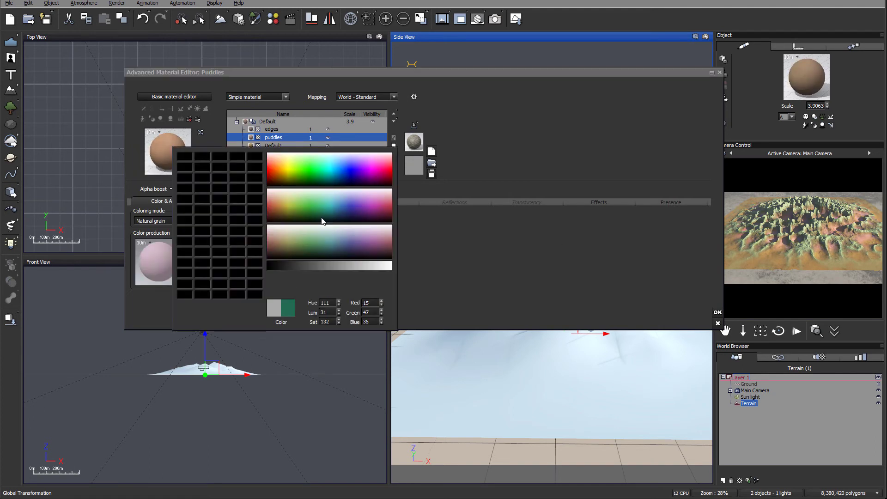
{"action": "key", "text": "Escape"}
{"action": "left_click", "coordinate": [329, 218]}
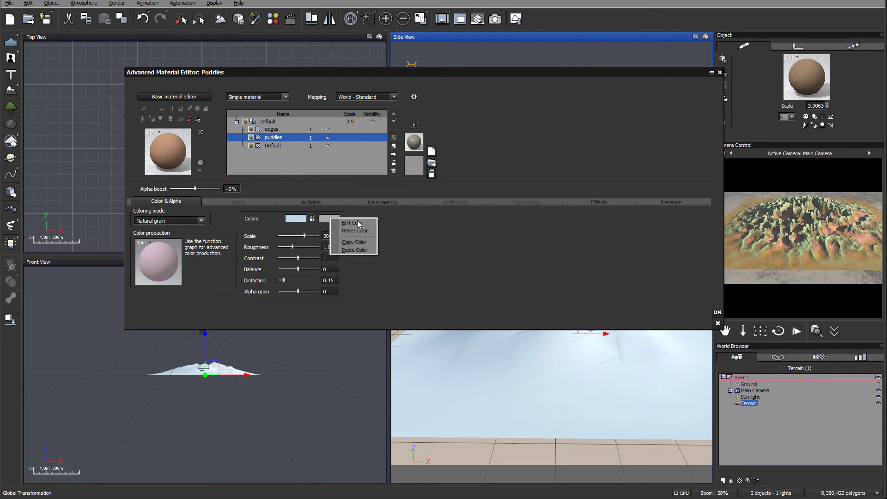
{"action": "left_click", "coordinate": [341, 221]}
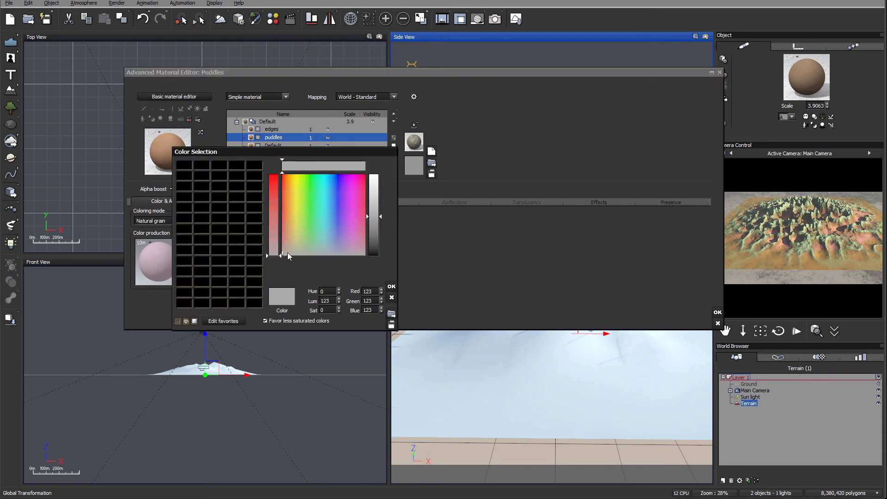
{"action": "left_click_drag", "start_coordinate": [285, 253], "coordinate": [331, 251]}
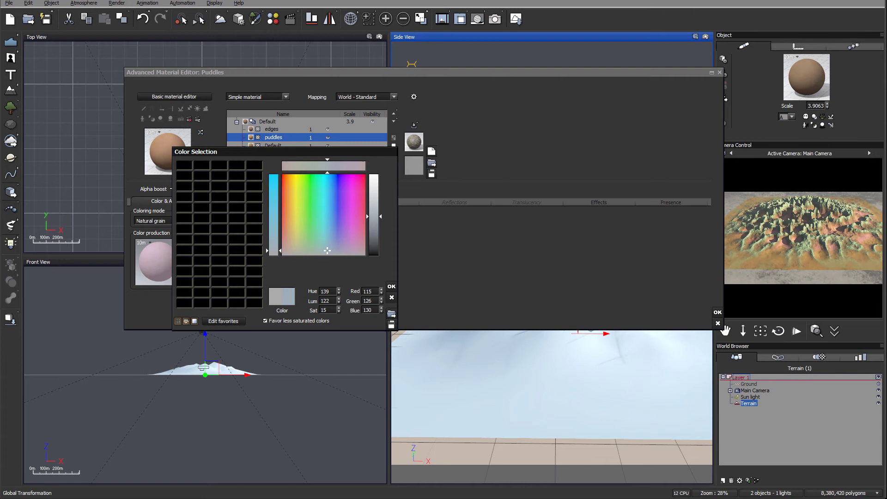
{"action": "left_click", "coordinate": [391, 287]}
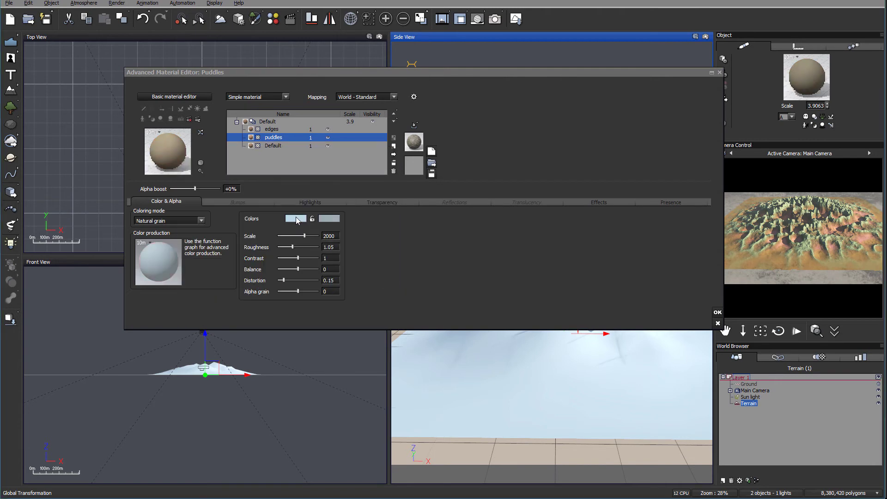
Step: Set the puddles layer's first grain color to a dark blue-gray, about RGB 18, 21, 22
{"action": "left_click", "coordinate": [296, 218]}
{"action": "left_click", "coordinate": [310, 222]}
{"action": "left_click_drag", "start_coordinate": [373, 231], "coordinate": [325, 245]}
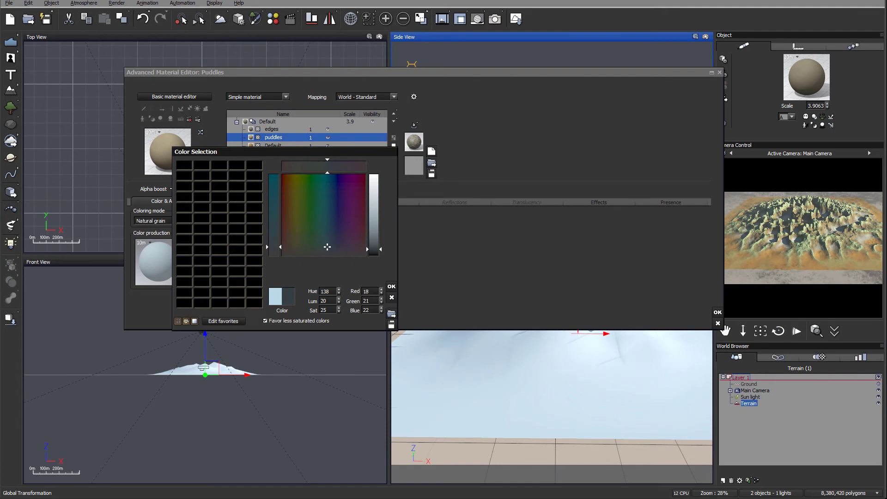
{"action": "left_click", "coordinate": [391, 286]}
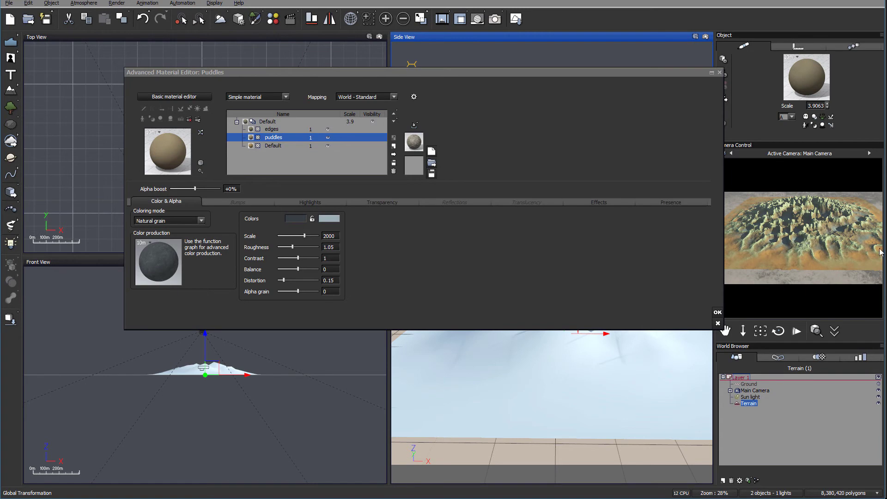
Step: Reset the edges layer's overall color correction and switch its coloring mode to Natural grain
{"action": "double_click", "coordinate": [293, 129]}
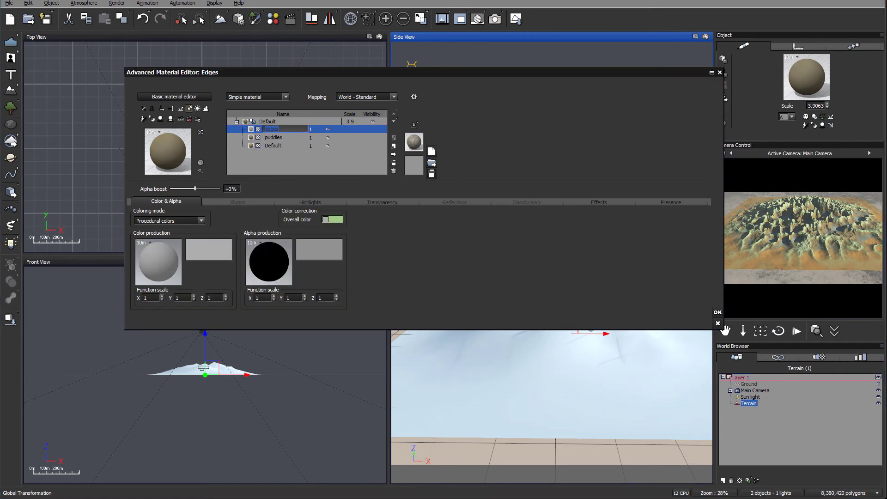
{"action": "left_click", "coordinate": [180, 221]}
{"action": "left_click", "coordinate": [342, 221]}
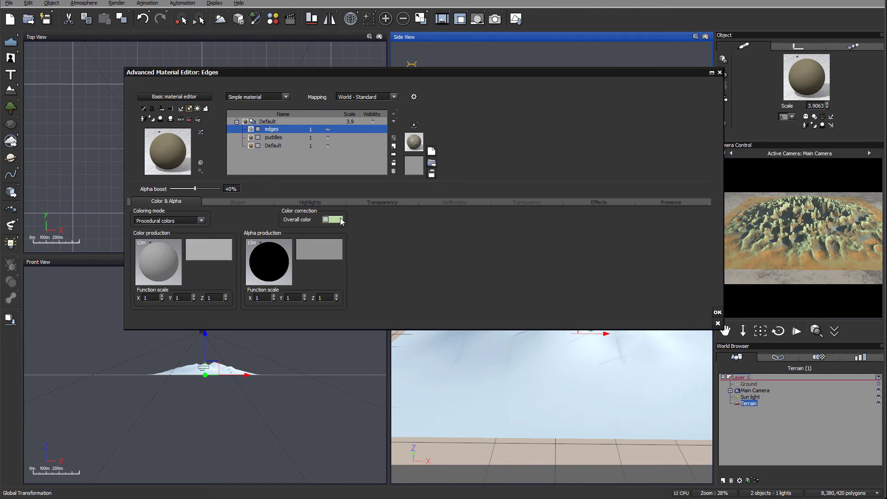
{"action": "right_click", "coordinate": [336, 218]}
{"action": "left_click", "coordinate": [362, 230]}
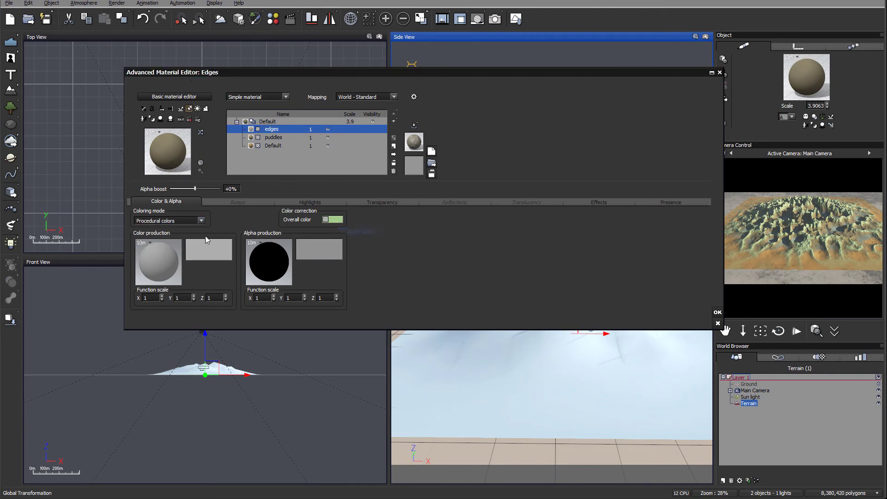
{"action": "left_click", "coordinate": [183, 220]}
{"action": "left_click", "coordinate": [174, 240]}
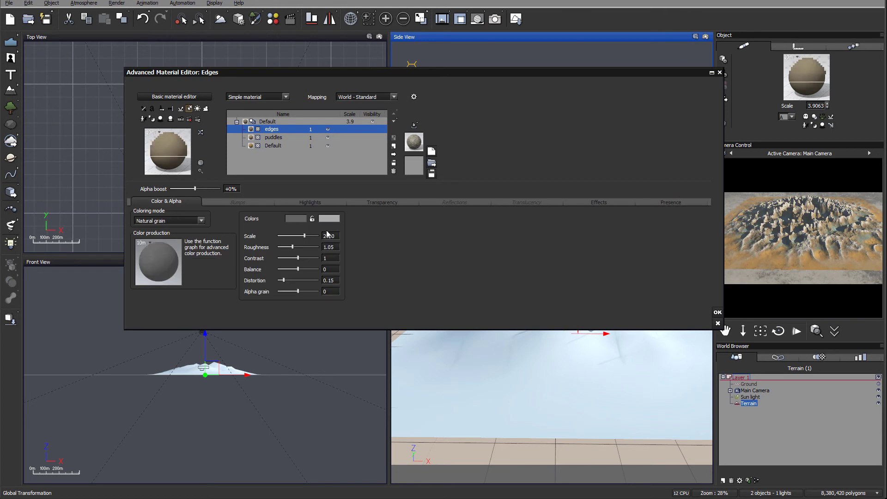
Step: Try a light salmon pink as the edges layer's first grain color
{"action": "right_click", "coordinate": [301, 218]}
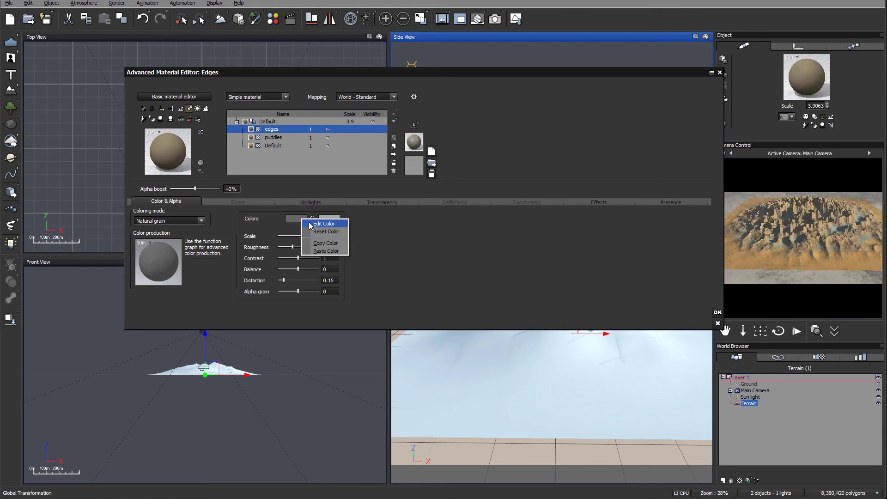
{"action": "left_click", "coordinate": [314, 224]}
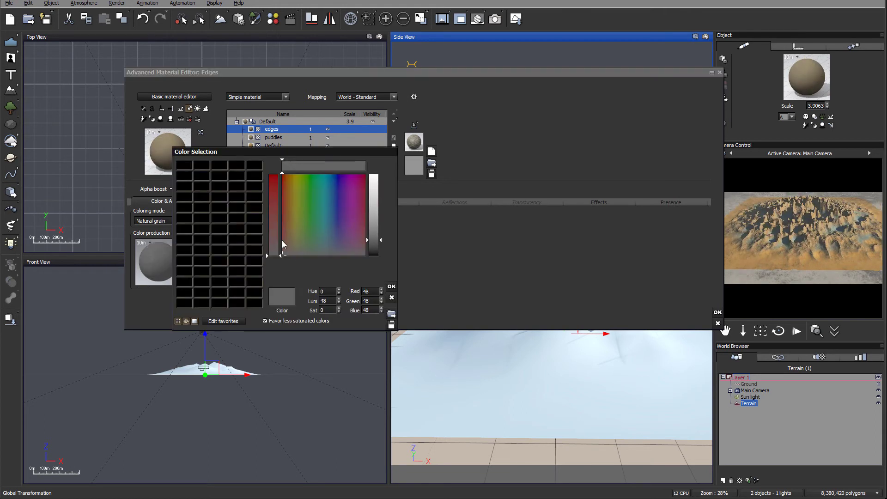
{"action": "mouse_move", "coordinate": [279, 239]}
{"action": "left_mouse_down"}
{"action": "mouse_move", "coordinate": [280, 230]}
{"action": "mouse_move", "coordinate": [281, 240]}
{"action": "left_mouse_up"}
{"action": "left_click", "coordinate": [287, 236]}
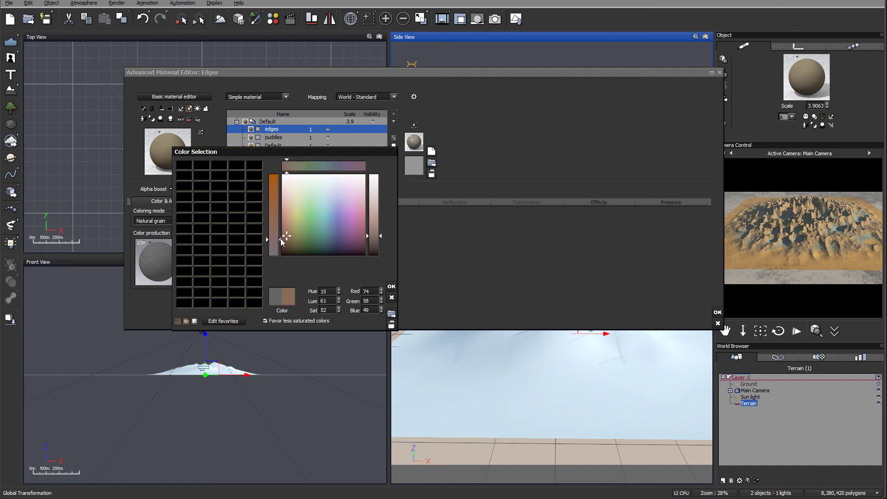
{"action": "left_click", "coordinate": [273, 178]}
{"action": "mouse_move", "coordinate": [289, 236]}
{"action": "left_mouse_down"}
{"action": "mouse_move", "coordinate": [288, 203]}
{"action": "mouse_move", "coordinate": [285, 216]}
{"action": "left_mouse_up"}
{"action": "left_click", "coordinate": [275, 236]}
{"action": "left_click", "coordinate": [389, 286]}
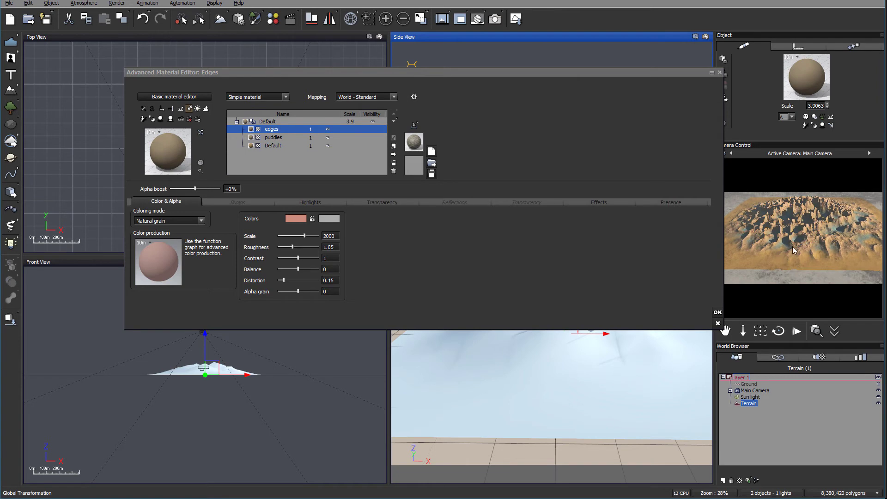
Step: Set the edges layer's second grain color to a light tan, about RGB 145, 125, 100
{"action": "right_click", "coordinate": [331, 218]}
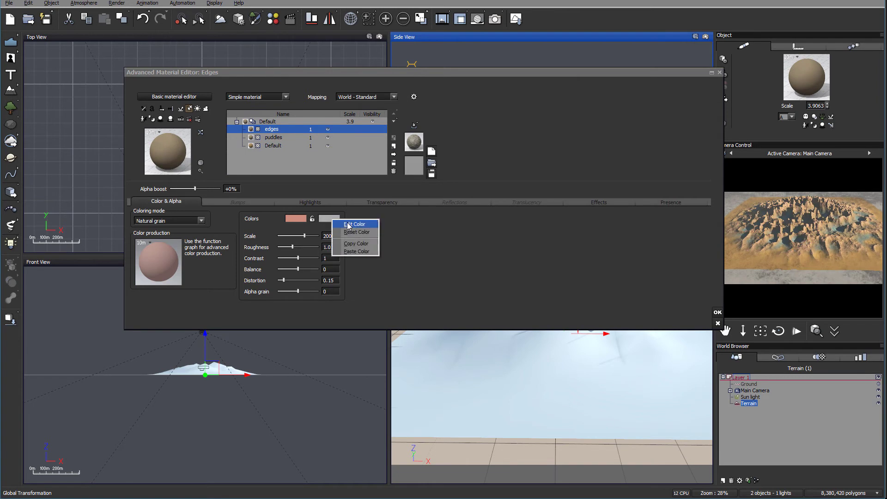
{"action": "left_click", "coordinate": [351, 224]}
{"action": "left_click_drag", "start_coordinate": [288, 252], "coordinate": [290, 240]}
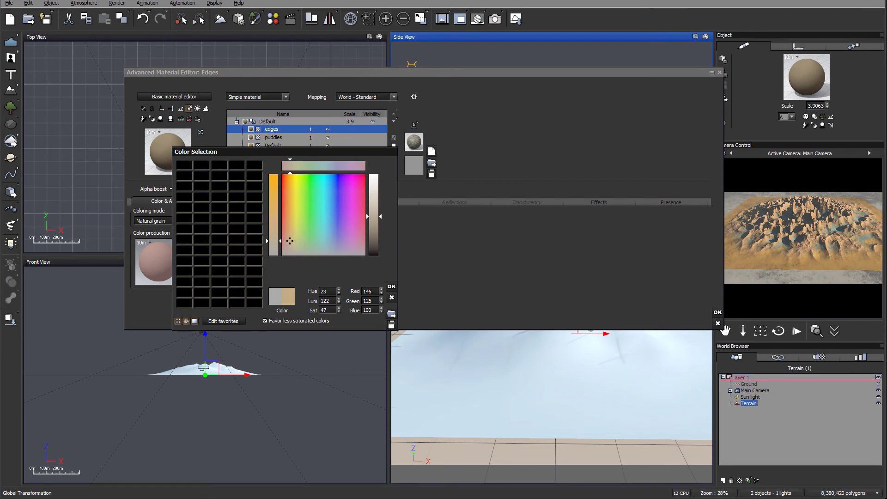
{"action": "left_click", "coordinate": [376, 221]}
{"action": "left_click", "coordinate": [395, 289]}
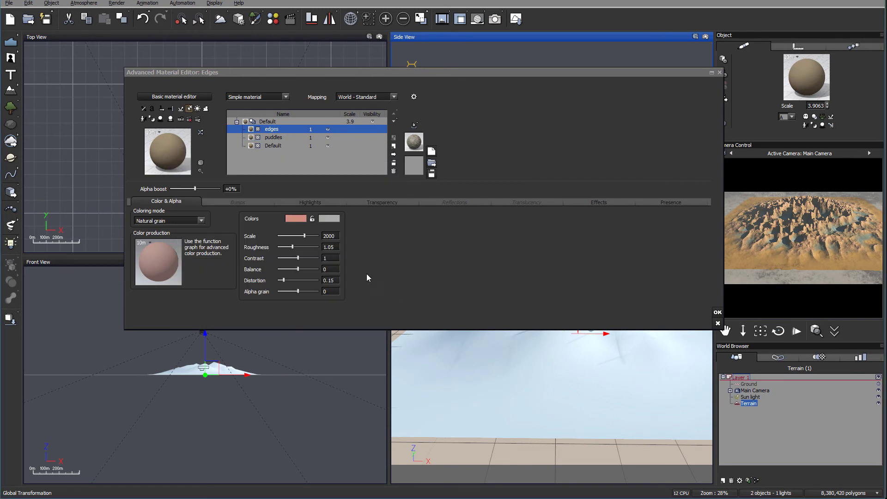
Step: Darken the edges layer's first grain color to a reddish brown, about RGB 93, 53, 37
{"action": "right_click", "coordinate": [295, 217]}
{"action": "left_click", "coordinate": [314, 224]}
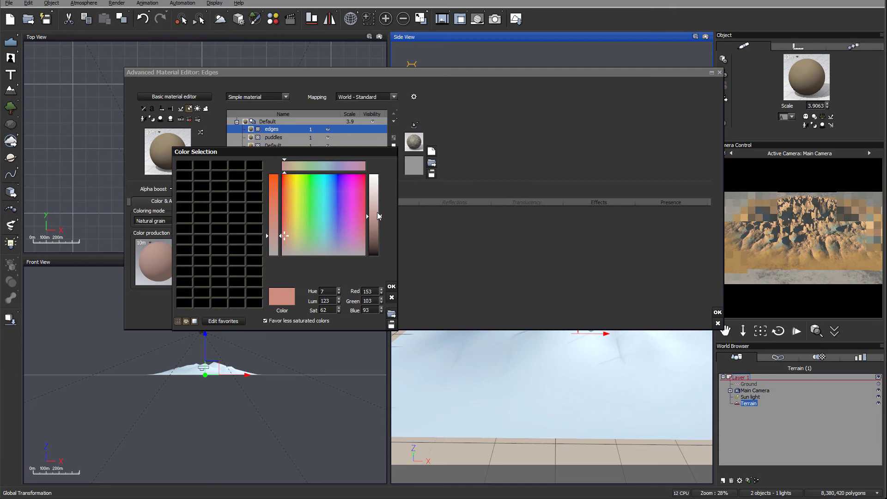
{"action": "left_click", "coordinate": [283, 234]}
{"action": "left_click", "coordinate": [392, 287]}
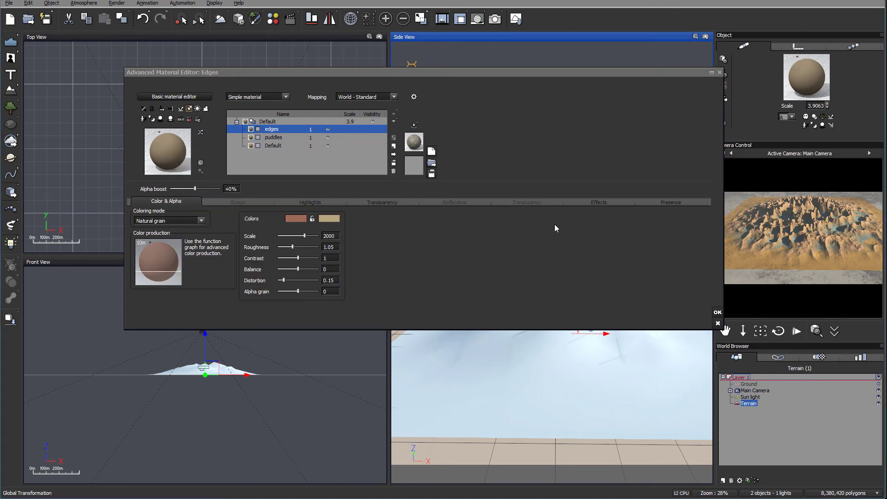
{"action": "left_click", "coordinate": [296, 218]}
{"action": "left_click", "coordinate": [314, 228]}
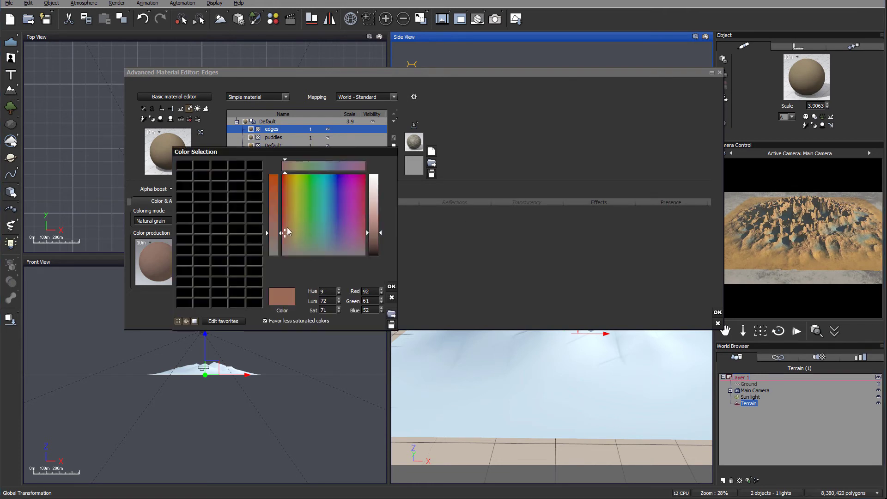
{"action": "left_click_drag", "start_coordinate": [284, 230], "coordinate": [286, 222]}
{"action": "left_click_drag", "start_coordinate": [372, 233], "coordinate": [371, 234]}
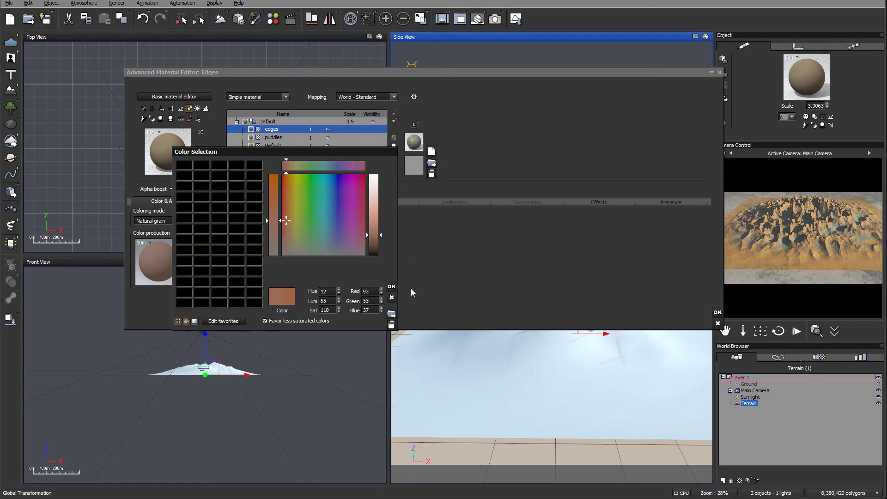
{"action": "left_click", "coordinate": [392, 286]}
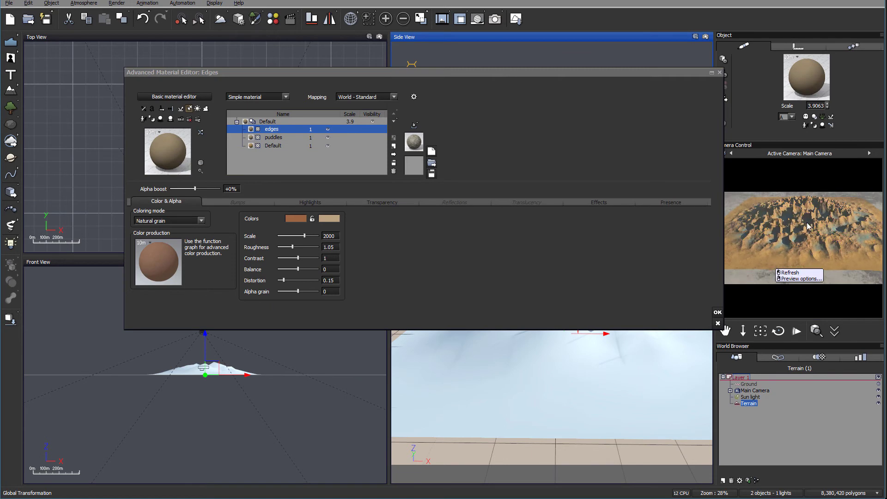
Step: Set the puddles layer's first grain color to a dark teal-gray, about RGB 22, 26, 26
{"action": "double_click", "coordinate": [273, 137]}
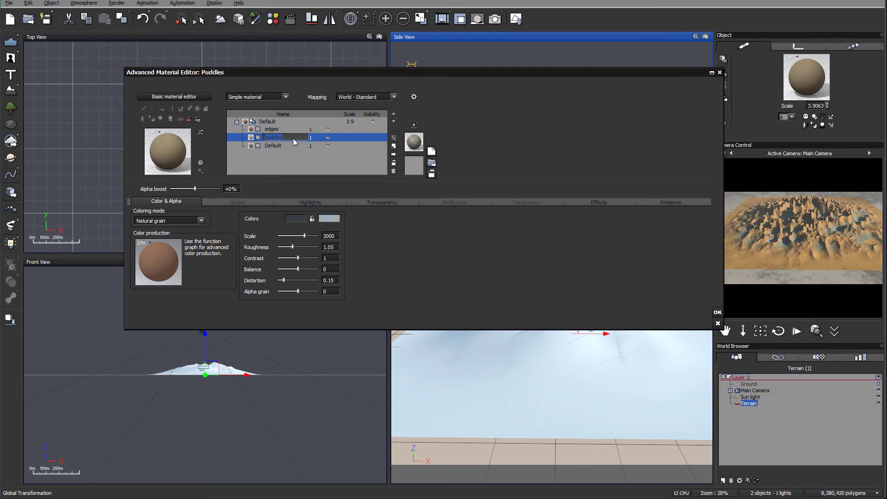
{"action": "left_click", "coordinate": [289, 220]}
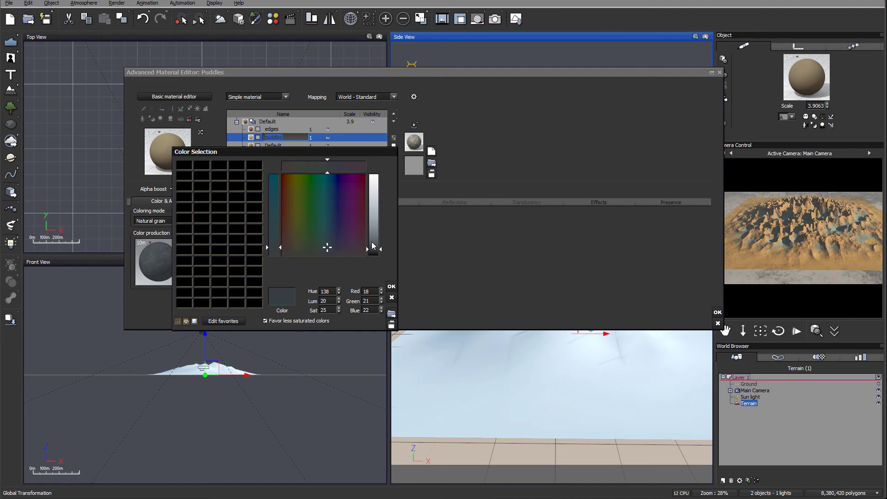
{"action": "left_click", "coordinate": [323, 251]}
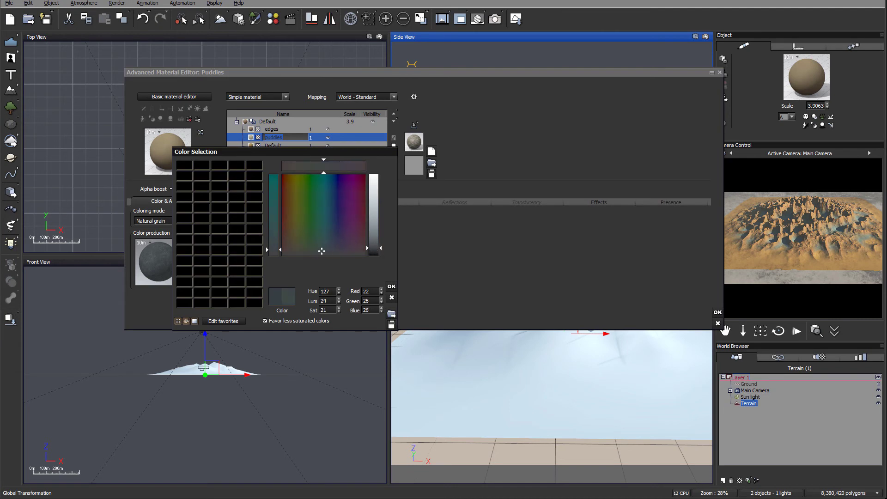
{"action": "left_click", "coordinate": [392, 287]}
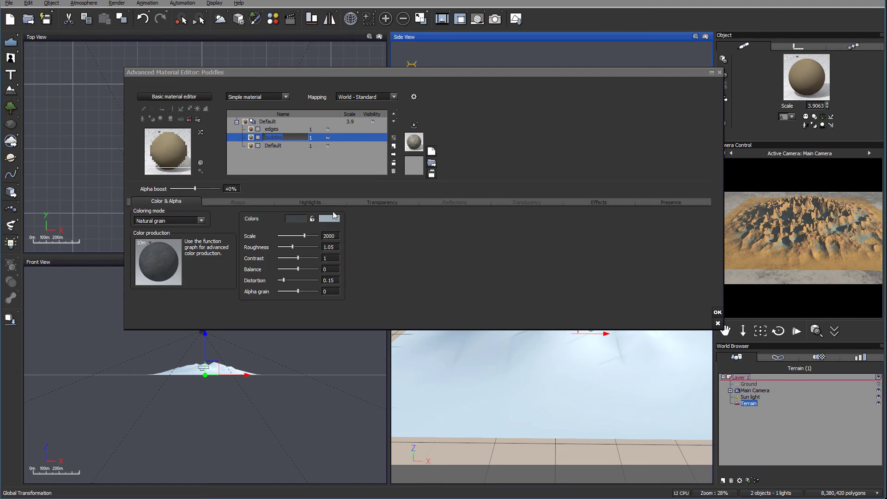
Step: Try a pale beige-gray, about RGB 128, 126, 116, as the puddles layer's second grain color
{"action": "right_click", "coordinate": [340, 219]}
{"action": "left_click", "coordinate": [342, 222]}
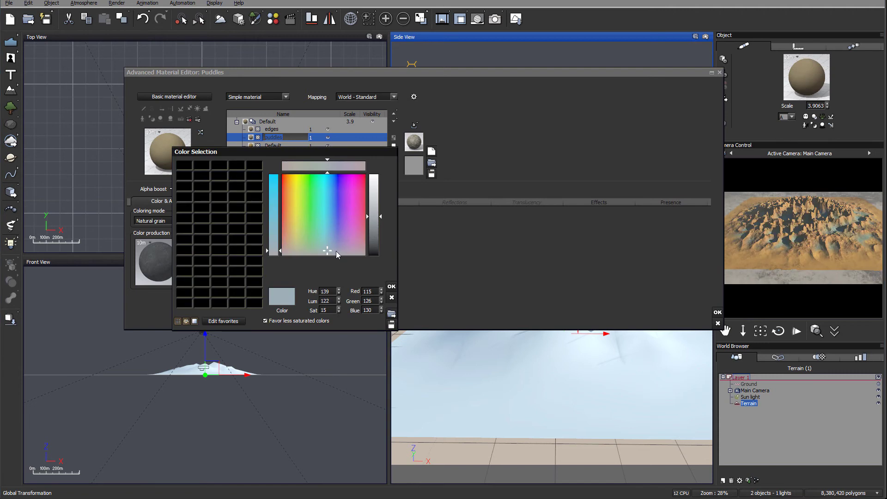
{"action": "left_click", "coordinate": [293, 252]}
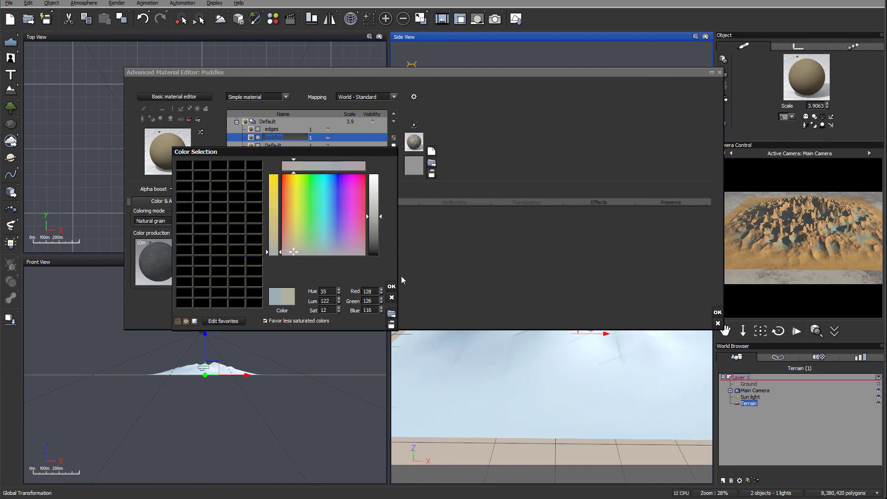
{"action": "left_click", "coordinate": [393, 288]}
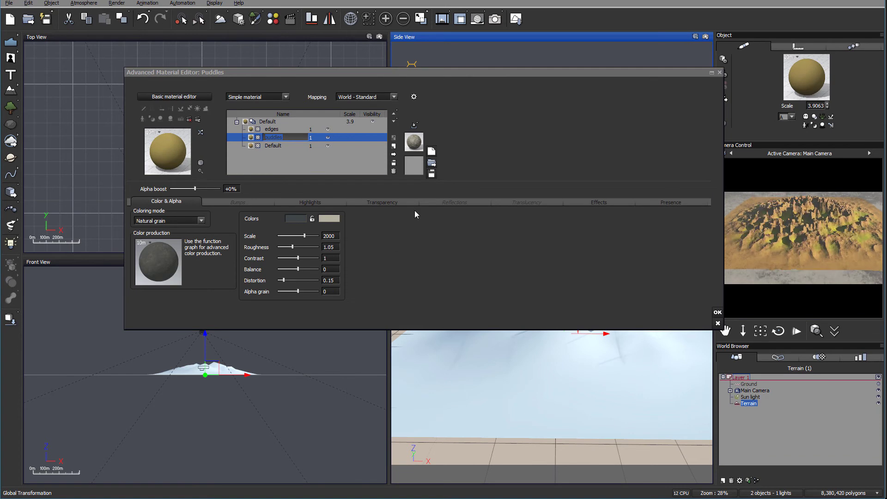
Step: Set the puddles layer's second grain color to a greenish gray, about RGB 67, 71, 70, and accept the material edits
{"action": "left_click", "coordinate": [326, 218]}
{"action": "left_click", "coordinate": [339, 227]}
{"action": "left_click_drag", "start_coordinate": [370, 220], "coordinate": [369, 233]}
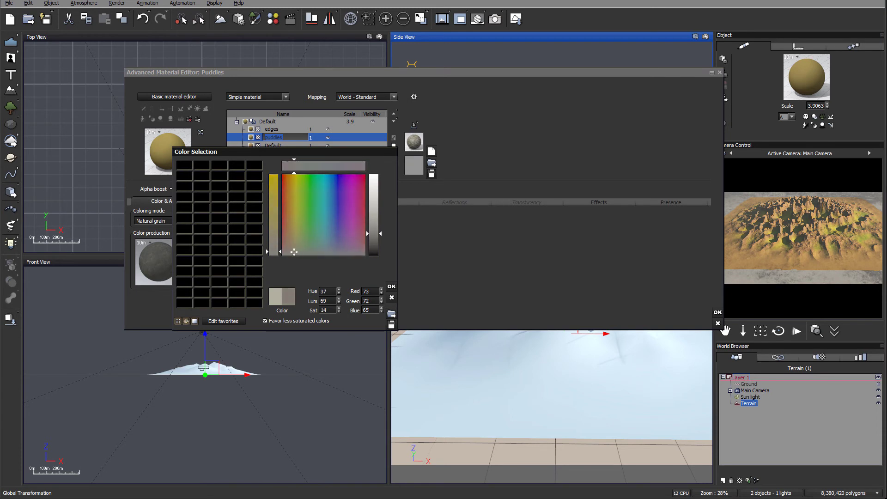
{"action": "left_click_drag", "start_coordinate": [297, 253], "coordinate": [319, 253]}
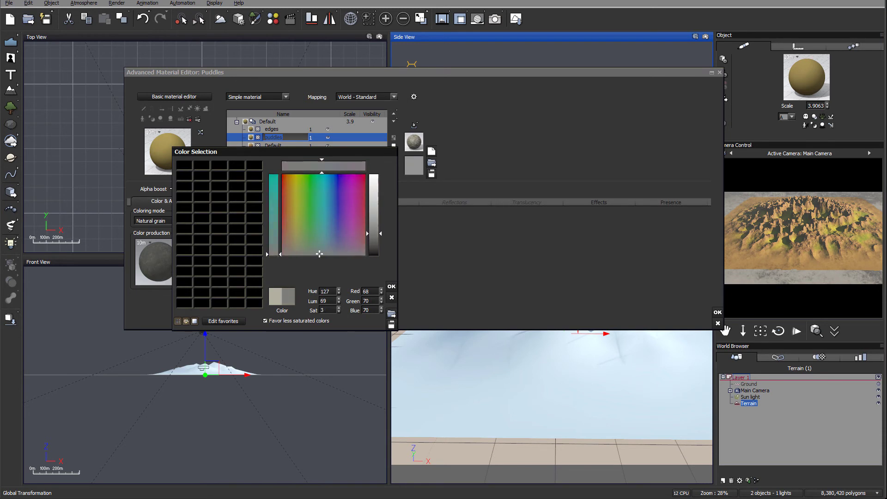
{"action": "left_click", "coordinate": [391, 287]}
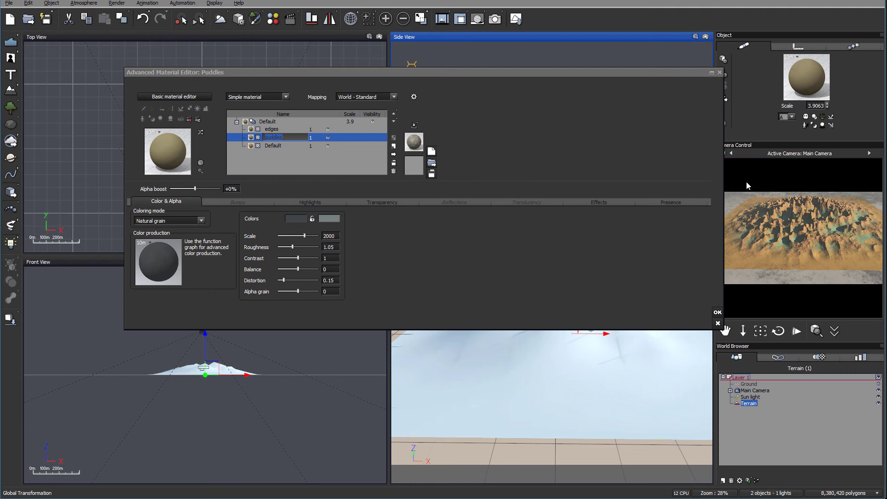
{"action": "left_click", "coordinate": [718, 312]}
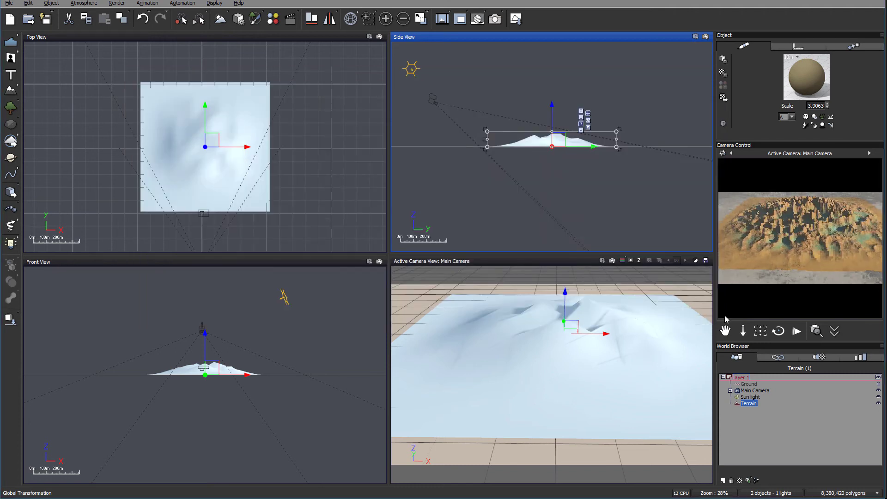
Step: Move the main camera down to the terrain's front edge at a height of about 59 m and tilt it up toward the peaks
{"action": "left_click", "coordinate": [770, 391]}
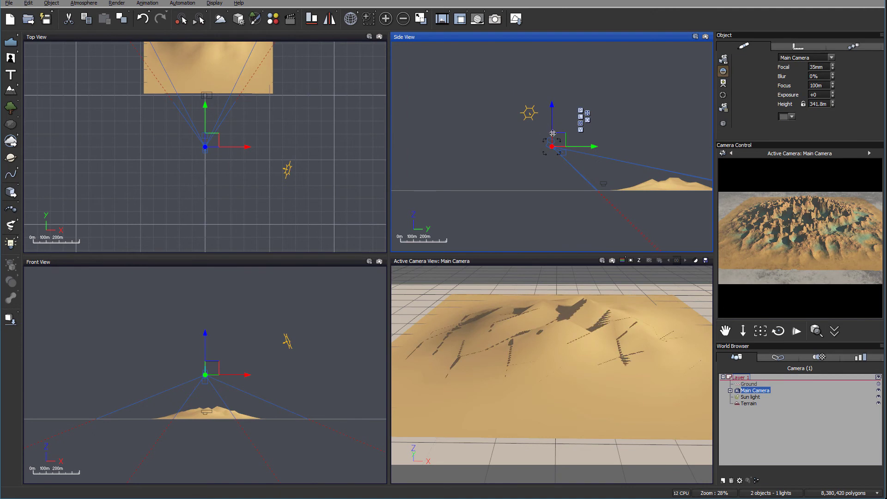
{"action": "left_click_drag", "start_coordinate": [555, 138], "coordinate": [606, 175]}
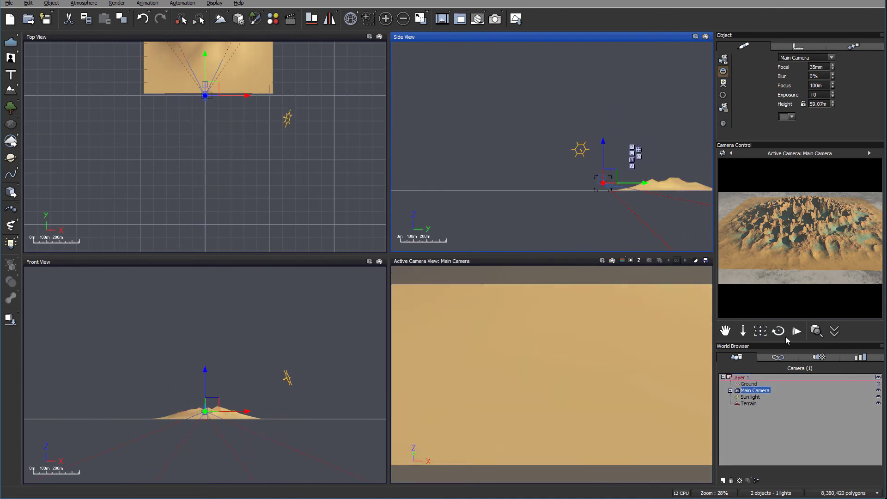
{"action": "mouse_move", "coordinate": [761, 331]}
{"action": "left_mouse_down"}
{"action": "mouse_move", "coordinate": [761, 310]}
{"action": "mouse_move", "coordinate": [759, 321]}
{"action": "left_mouse_up"}
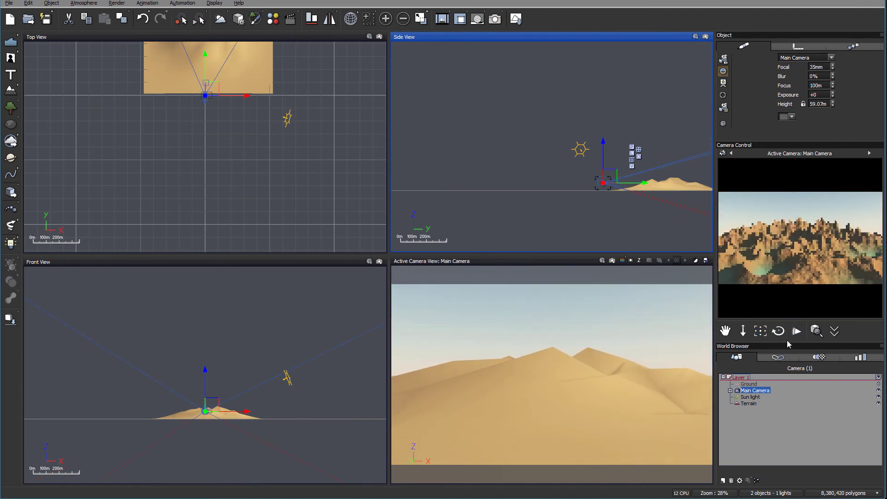
Step: Flatten the terrain vertically to about half its height in the side view
{"action": "scroll", "coordinate": [658, 151], "scroll_direction": "up", "scroll_amount": 5}
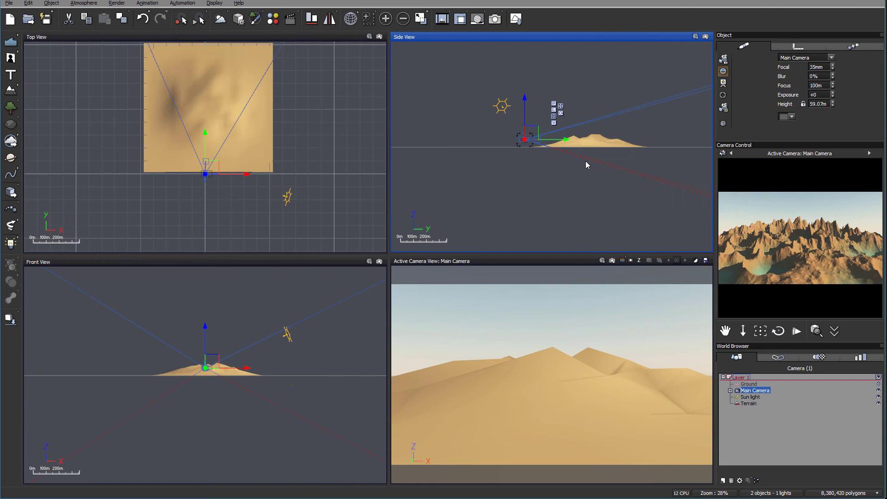
{"action": "left_click", "coordinate": [649, 151]}
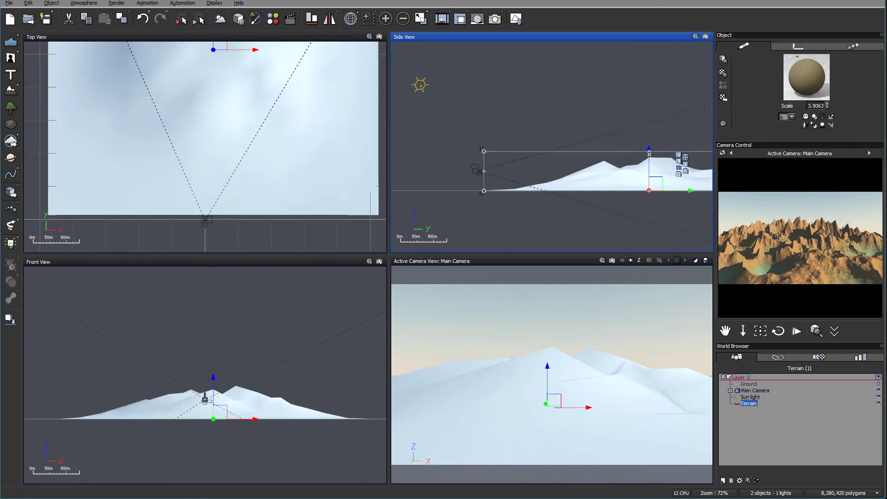
{"action": "left_click_drag", "start_coordinate": [649, 152], "coordinate": [649, 172]}
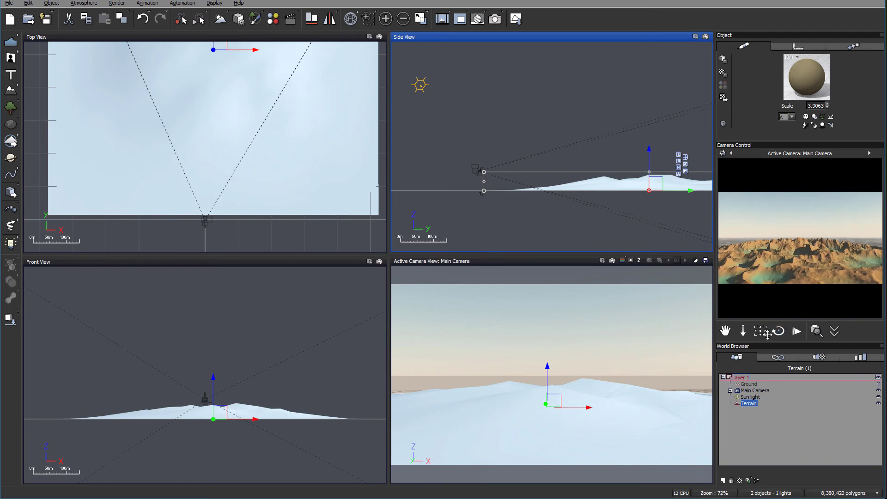
Step: Move the main camera back from the terrain's edge, lower it to about 14 m and re-aim it at the ridge line
{"action": "left_click", "coordinate": [759, 390]}
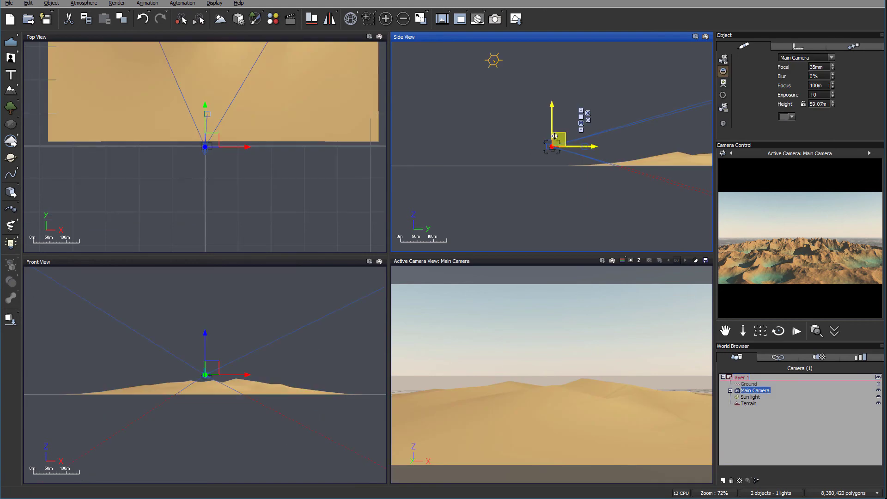
{"action": "left_click_drag", "start_coordinate": [549, 138], "coordinate": [528, 147]}
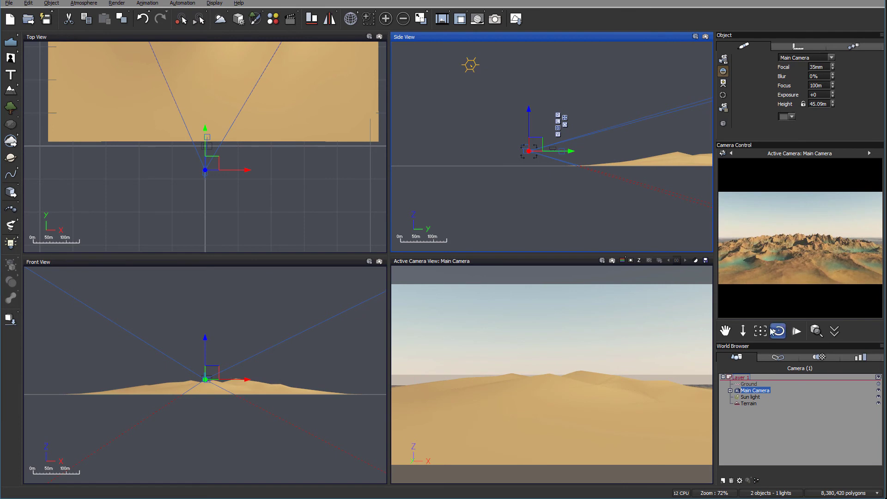
{"action": "left_click_drag", "start_coordinate": [760, 331], "coordinate": [760, 331]}
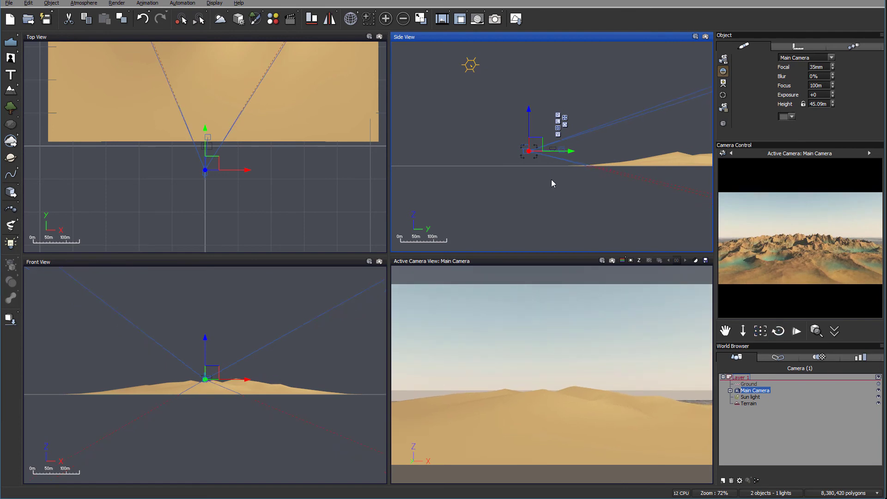
{"action": "left_click_drag", "start_coordinate": [533, 143], "coordinate": [545, 157]}
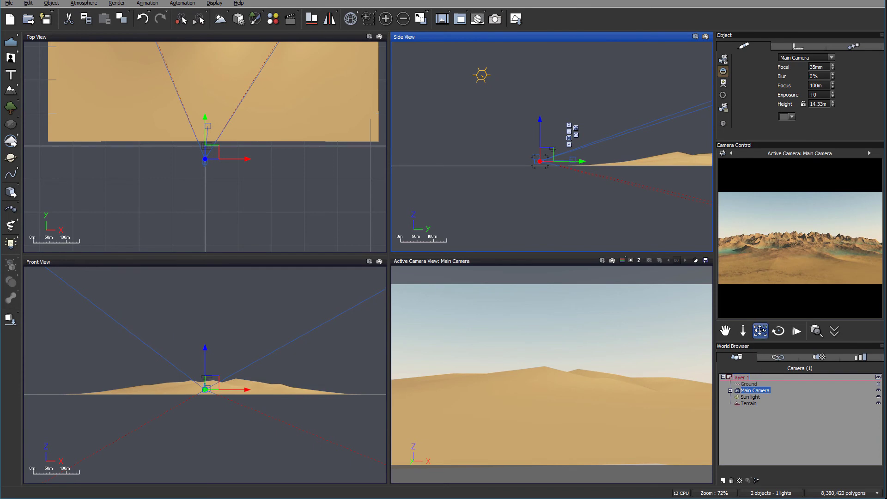
{"action": "left_click_drag", "start_coordinate": [760, 330], "coordinate": [760, 329]}
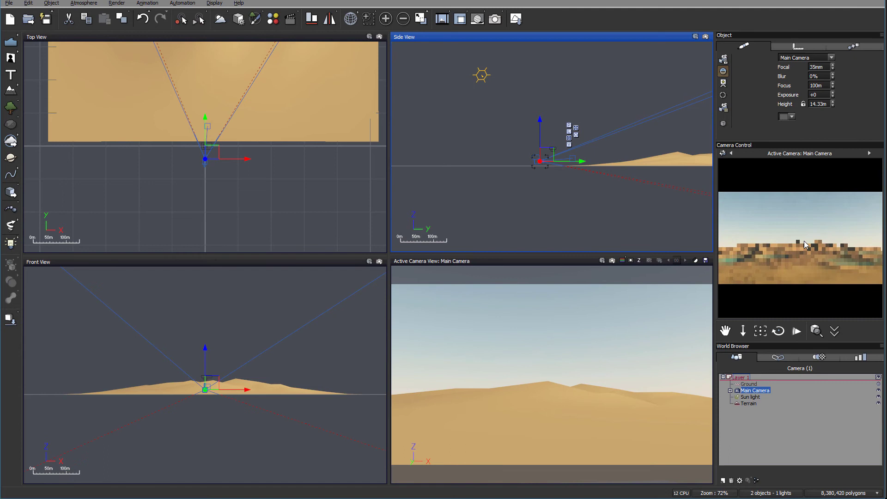
Step: Lower the terrain's height slightly and tilt it in the side view so that its far edge rises
{"action": "left_click", "coordinate": [749, 403]}
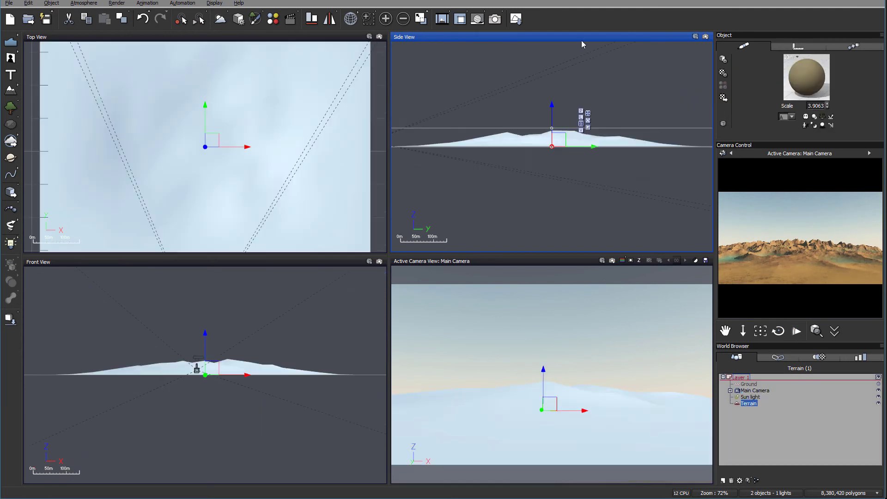
{"action": "left_click_drag", "start_coordinate": [552, 127], "coordinate": [553, 131]}
{"action": "right_click_drag", "start_coordinate": [653, 161], "coordinate": [597, 150]}
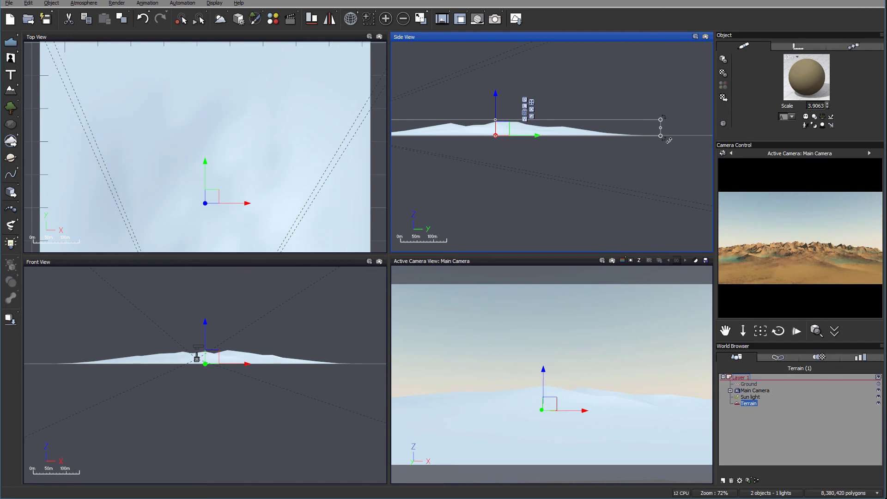
{"action": "left_click_drag", "start_coordinate": [668, 140], "coordinate": [667, 134]}
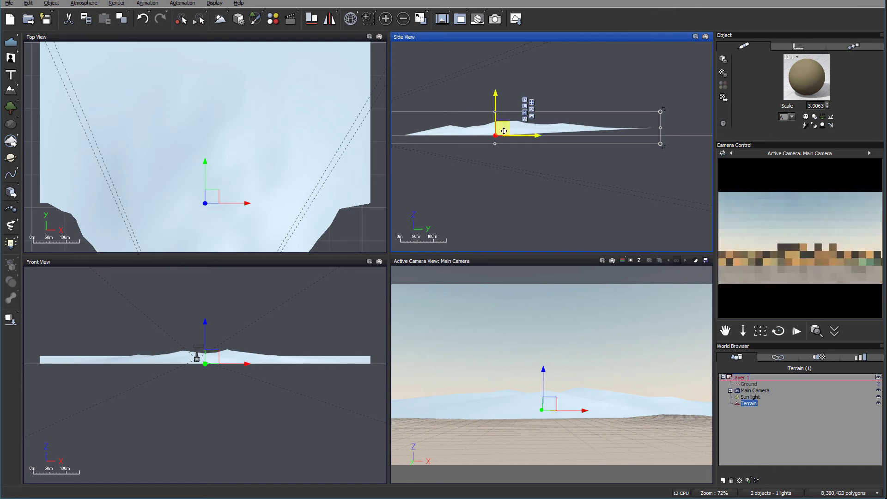
Step: Tilt the terrain slightly further and reposition it so its front edge meets the ground just ahead of the main camera
{"action": "left_click_drag", "start_coordinate": [504, 126], "coordinate": [504, 123]}
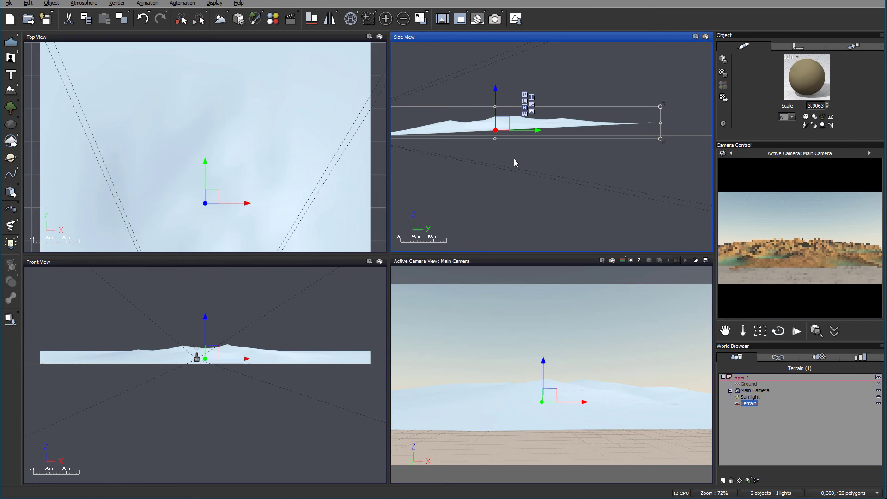
{"action": "right_click_drag", "start_coordinate": [514, 159], "coordinate": [568, 168]}
{"action": "left_click_drag", "start_coordinate": [554, 132], "coordinate": [556, 127]}
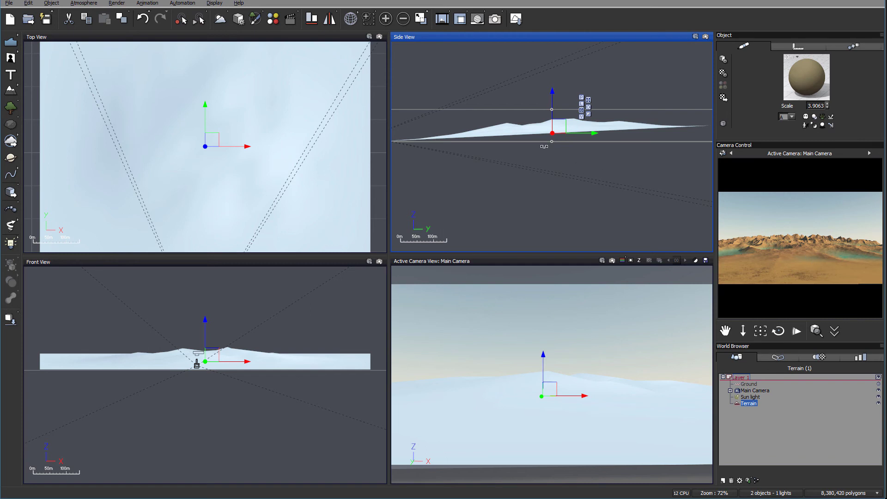
{"action": "right_click_drag", "start_coordinate": [524, 176], "coordinate": [588, 184]}
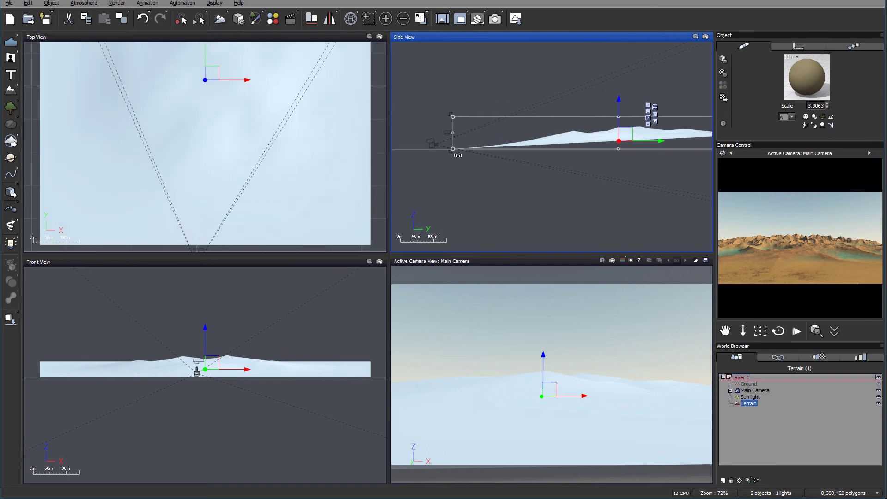
{"action": "left_click_drag", "start_coordinate": [452, 155], "coordinate": [451, 159]}
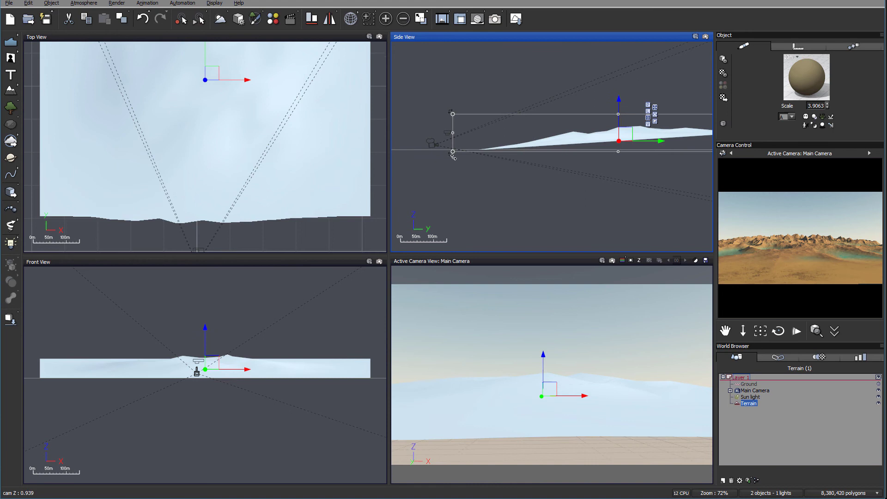
{"action": "left_click_drag", "start_coordinate": [630, 133], "coordinate": [593, 133]}
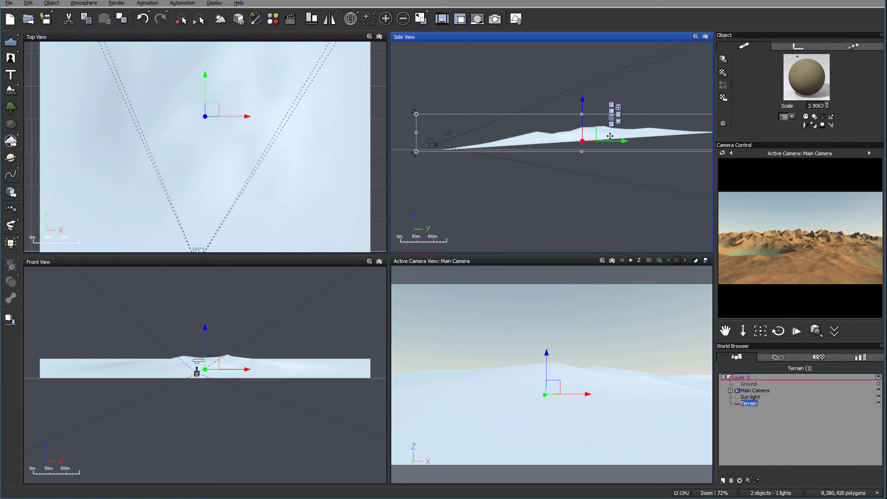
{"action": "left_click_drag", "start_coordinate": [594, 133], "coordinate": [618, 133]}
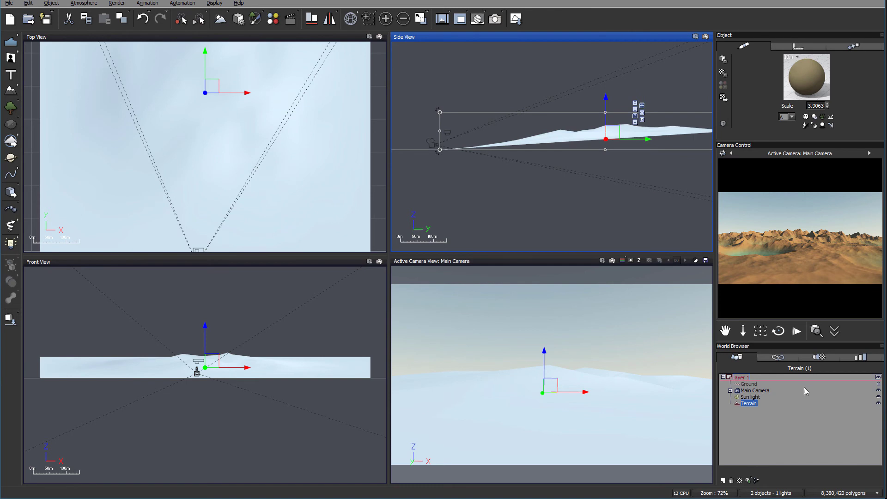
Step: Aim the main camera slightly upward so that the ridge line sits lower in the frame
{"action": "left_click", "coordinate": [755, 391]}
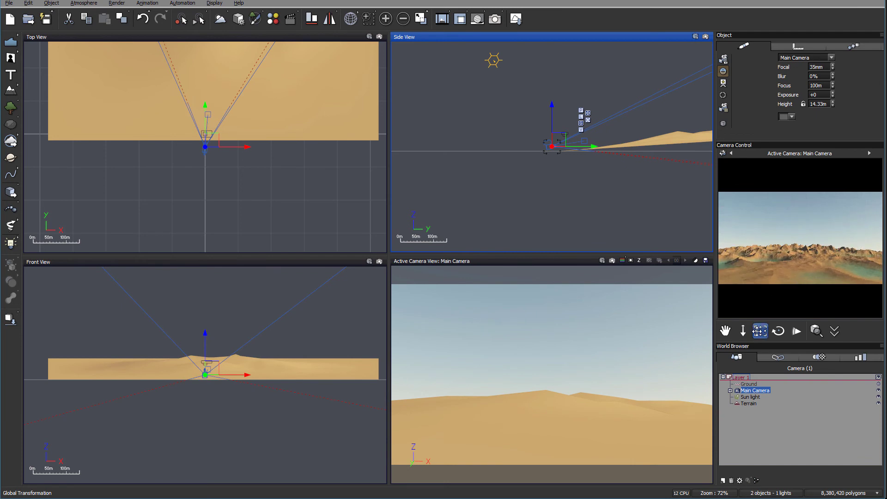
{"action": "left_click_drag", "start_coordinate": [758, 331], "coordinate": [758, 330]}
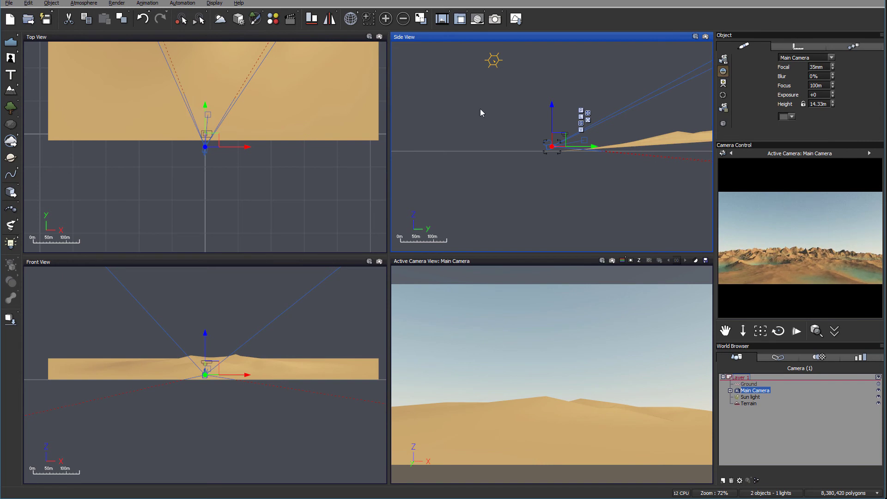
Step: Add a second terrain behind and to the left of the first one and enlarge it to about three times its size
{"action": "right_click_drag", "start_coordinate": [283, 97], "coordinate": [329, 198]}
{"action": "scroll", "coordinate": [329, 198], "scroll_direction": "down", "scroll_amount": 2}
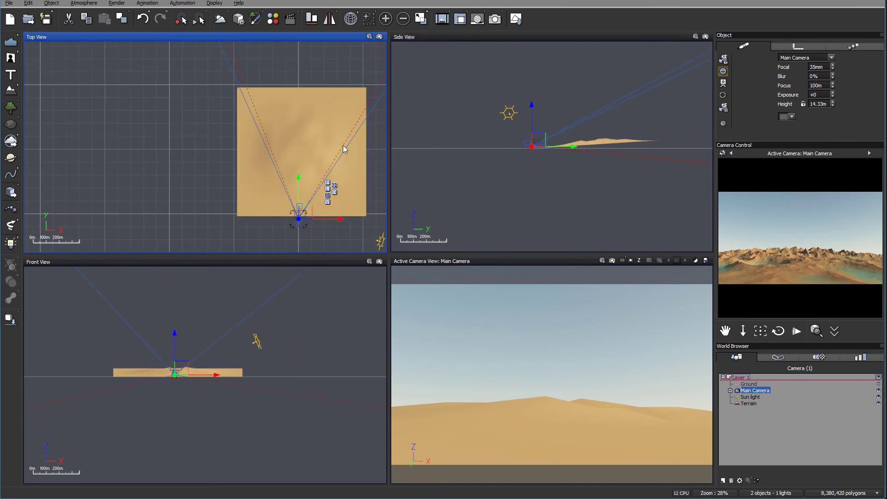
{"action": "right_click_drag", "start_coordinate": [343, 124], "coordinate": [328, 137]}
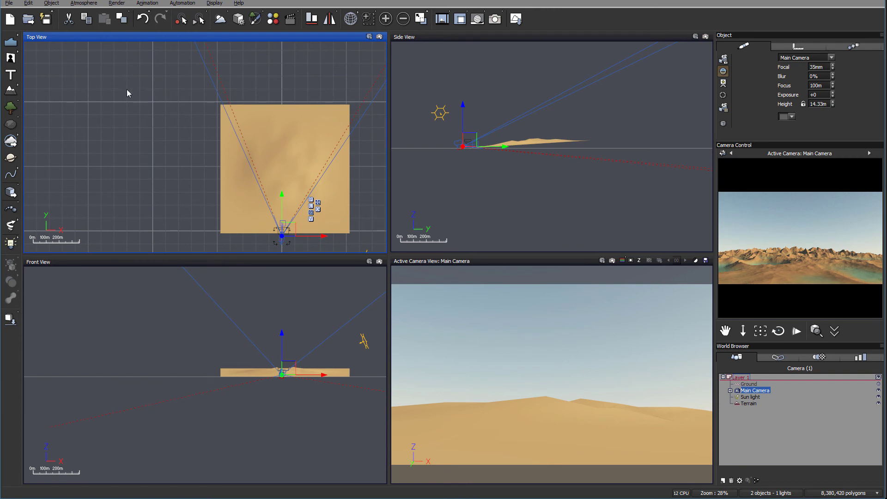
{"action": "left_click", "coordinate": [10, 90]}
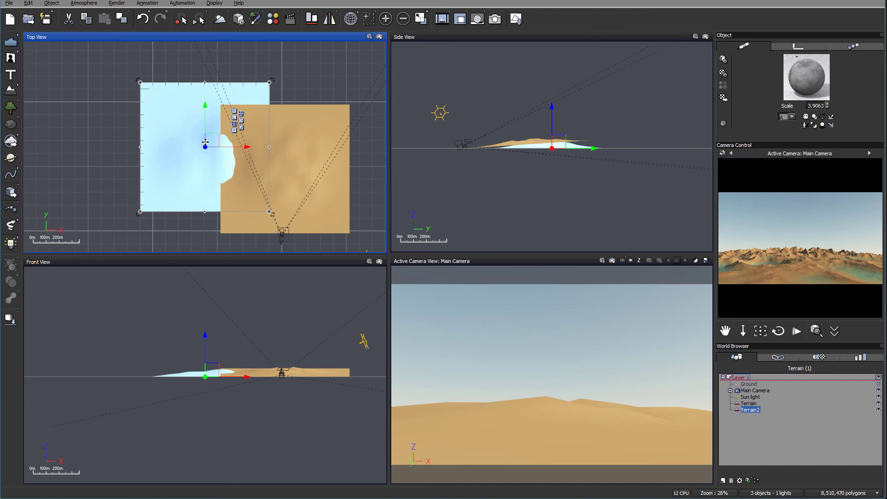
{"action": "left_click_drag", "start_coordinate": [205, 142], "coordinate": [235, 62]}
{"action": "right_click_drag", "start_coordinate": [326, 152], "coordinate": [335, 227]}
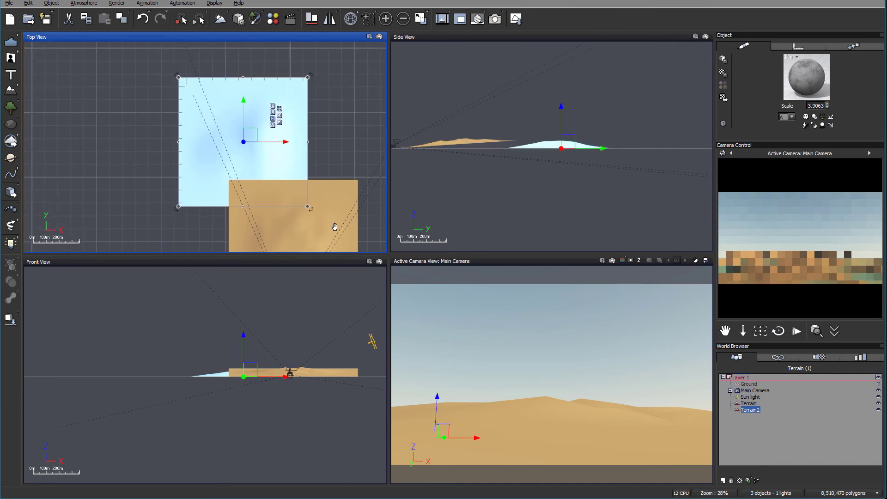
{"action": "scroll", "coordinate": [272, 140], "scroll_direction": "down", "scroll_amount": 4}
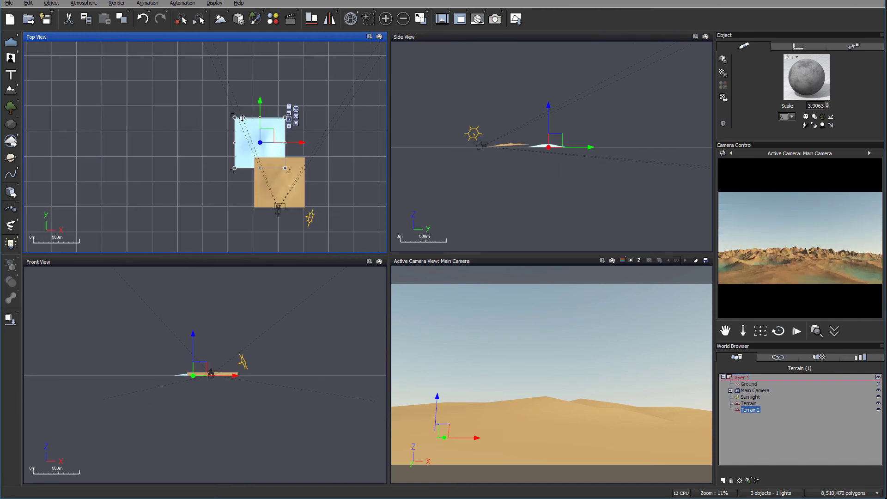
{"action": "left_click_drag", "start_coordinate": [230, 116], "coordinate": [68, 81]}
Step: Edit the second terrain into a more rugged mountain at a resolution of 512x512 and accept the changes
{"action": "right_click", "coordinate": [214, 113]}
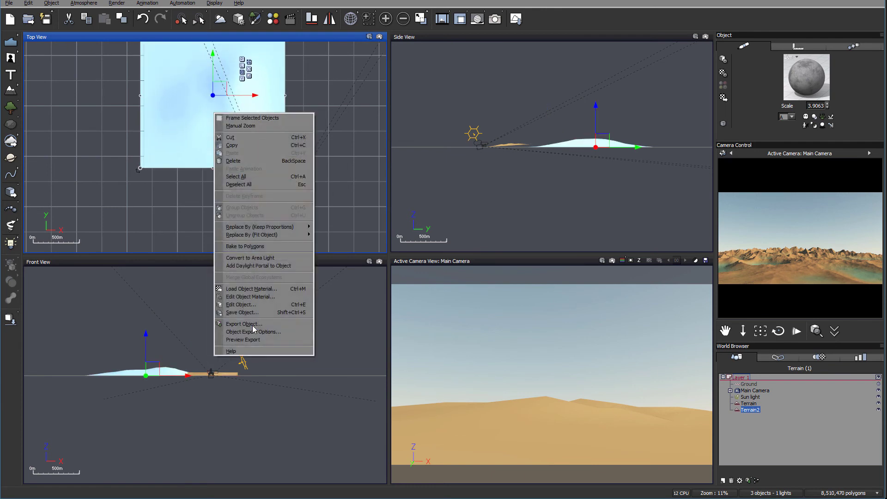
{"action": "left_click", "coordinate": [249, 305]}
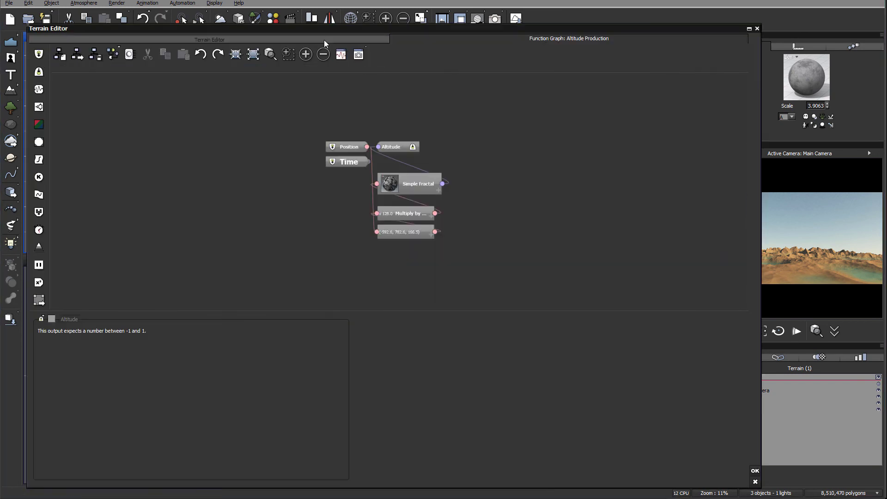
{"action": "left_click", "coordinate": [326, 40]}
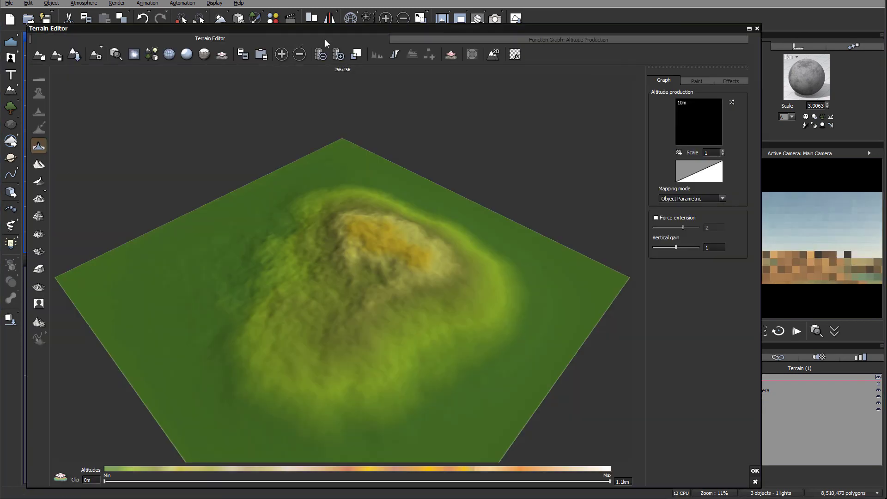
{"action": "right_click_drag", "start_coordinate": [385, 211], "coordinate": [343, 216]}
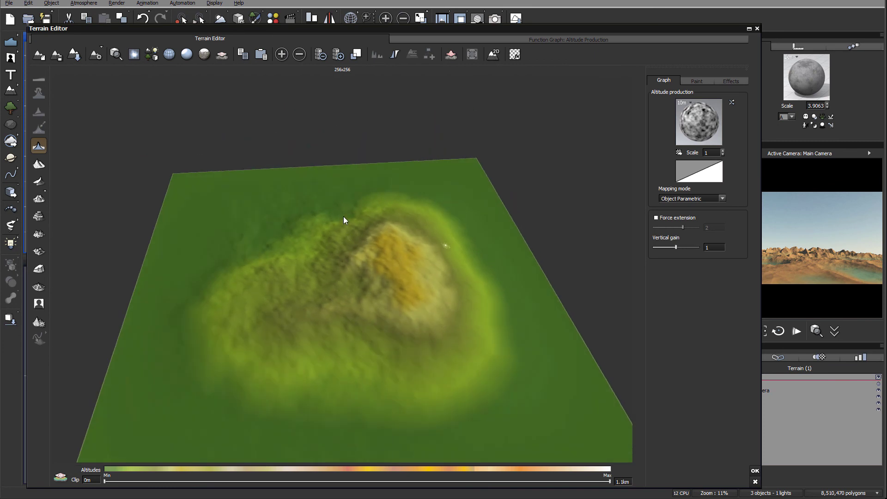
{"action": "left_click", "coordinate": [357, 54]}
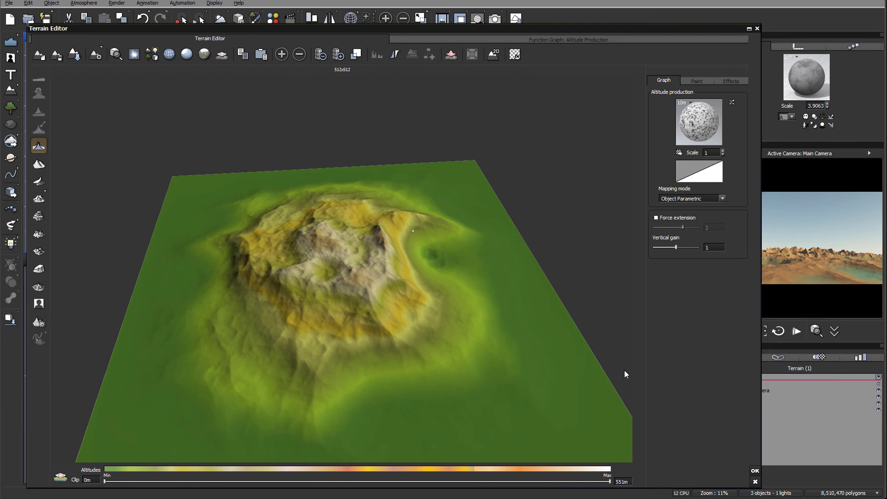
{"action": "left_click", "coordinate": [754, 470]}
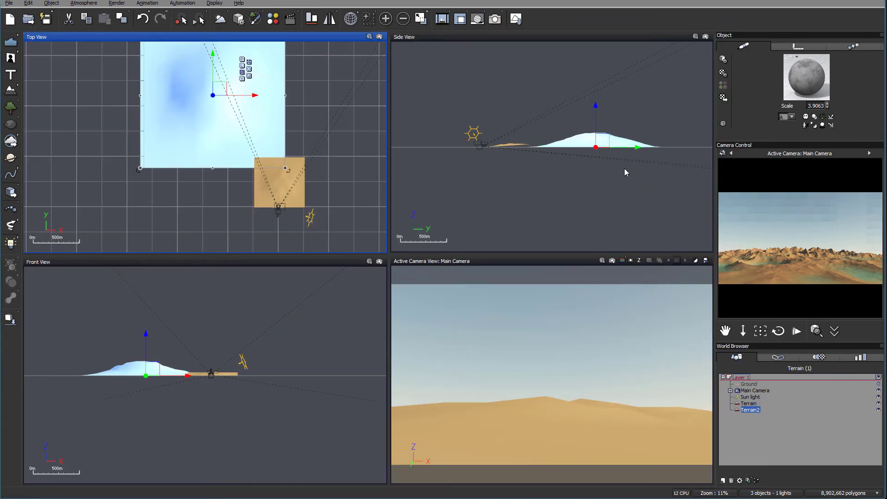
Step: Make the second terrain about 40% taller and about 20% wider, shifting it slightly to the right behind the first terrain
{"action": "left_click", "coordinate": [593, 130]}
{"action": "left_click_drag", "start_coordinate": [595, 130], "coordinate": [594, 116]}
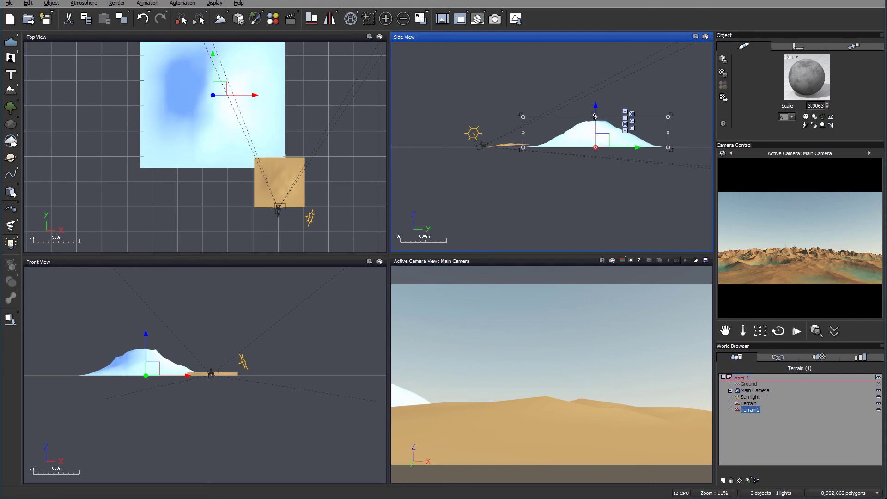
{"action": "left_click_drag", "start_coordinate": [225, 91], "coordinate": [260, 92]}
{"action": "left_click_drag", "start_coordinate": [326, 99], "coordinate": [355, 98]}
{"action": "left_click_drag", "start_coordinate": [273, 89], "coordinate": [246, 88]}
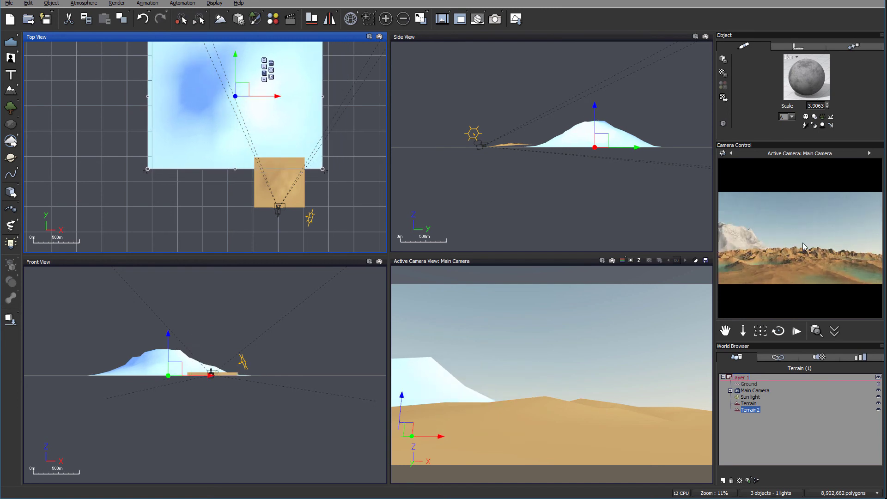
{"action": "left_click", "coordinate": [588, 126]}
{"action": "left_click_drag", "start_coordinate": [593, 115], "coordinate": [594, 124]}
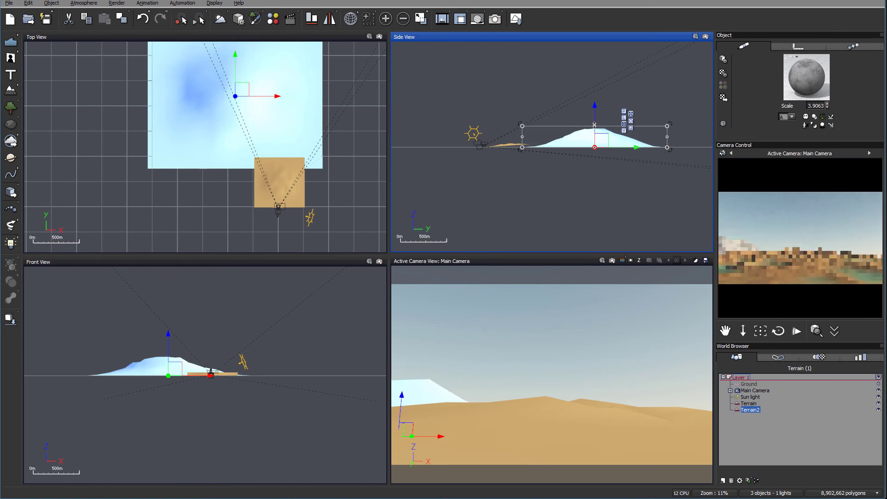
Step: Copy the first terrain's layered material and paste it onto the second terrain
{"action": "left_click", "coordinate": [747, 403]}
{"action": "right_click", "coordinate": [809, 81]}
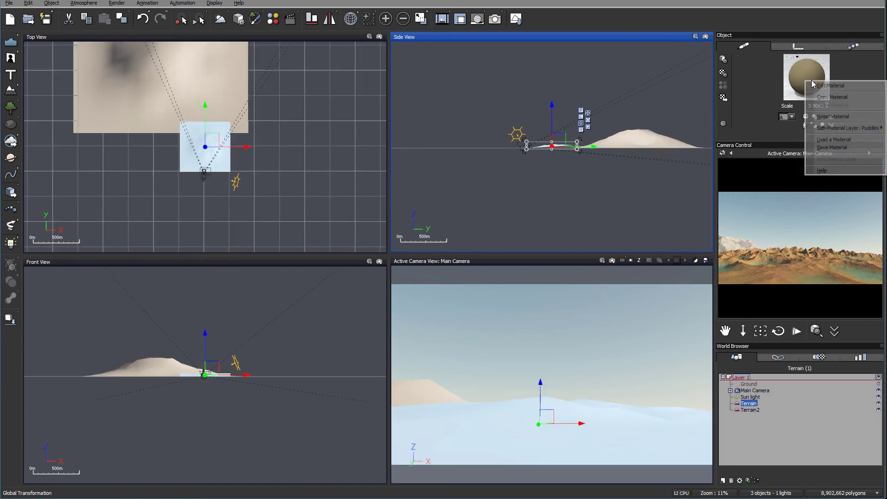
{"action": "left_click", "coordinate": [826, 95]}
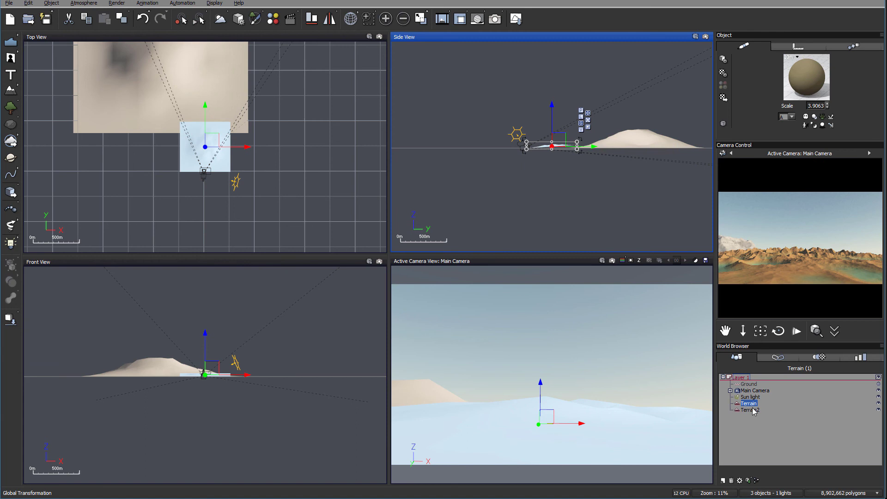
{"action": "left_click", "coordinate": [750, 410]}
{"action": "right_click", "coordinate": [802, 73]}
{"action": "left_click", "coordinate": [843, 96]}
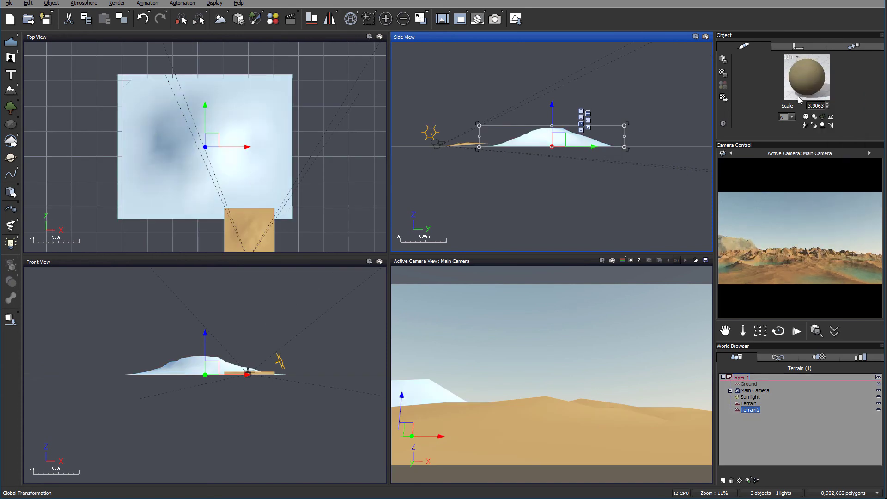
Step: Delete the edges and puddles layers from the second terrain's material, keeping only the Default layer, and accept the edit
{"action": "double_click", "coordinate": [804, 73]}
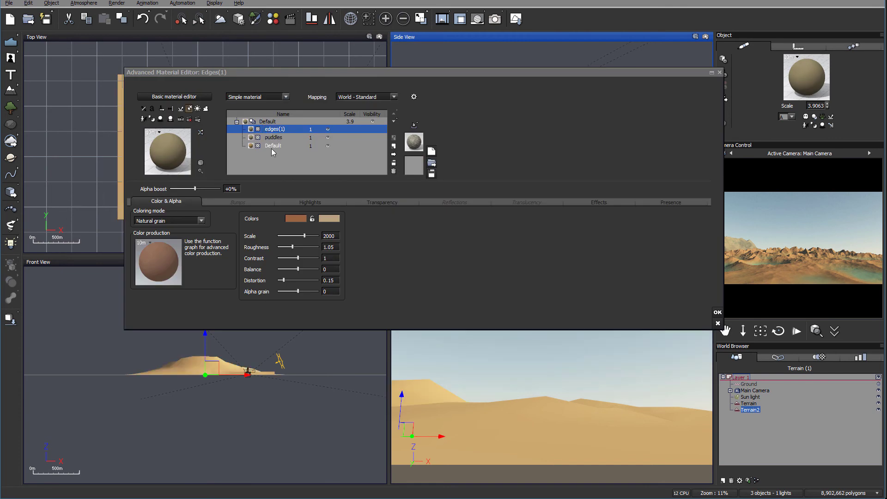
{"action": "left_click", "coordinate": [271, 129]}
{"action": "left_click", "coordinate": [394, 171]}
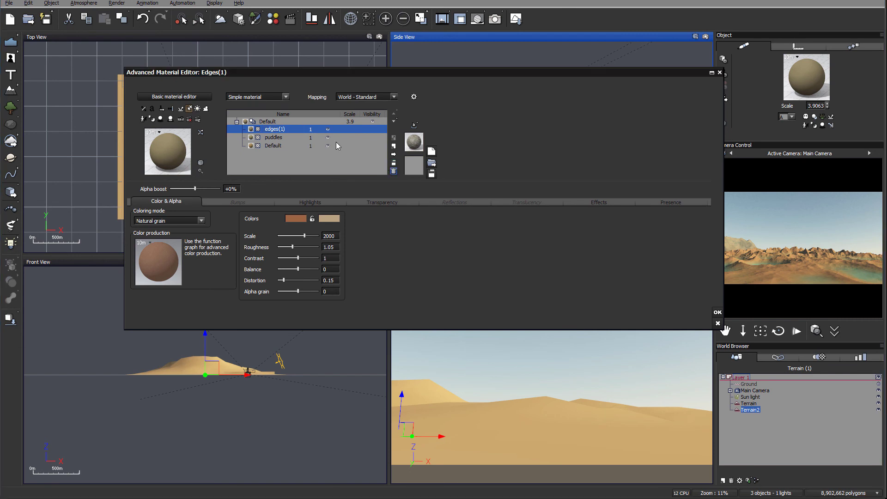
{"action": "key", "text": "Delete"}
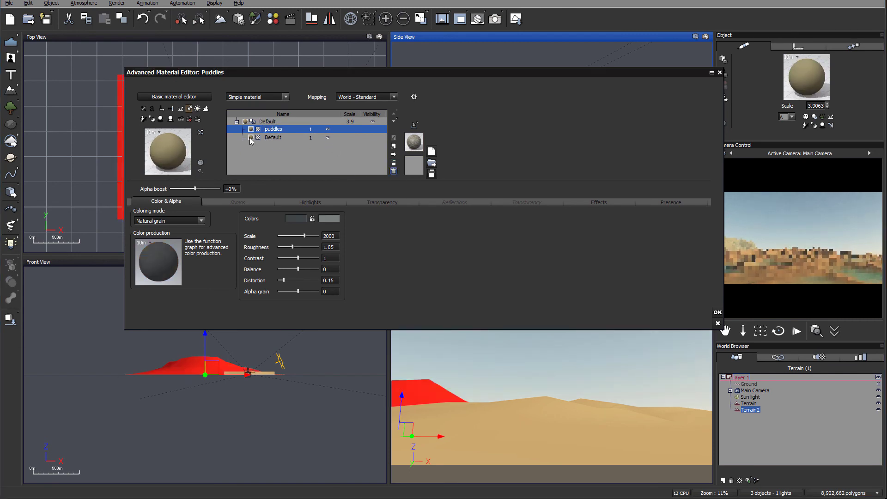
{"action": "key", "text": "Delete"}
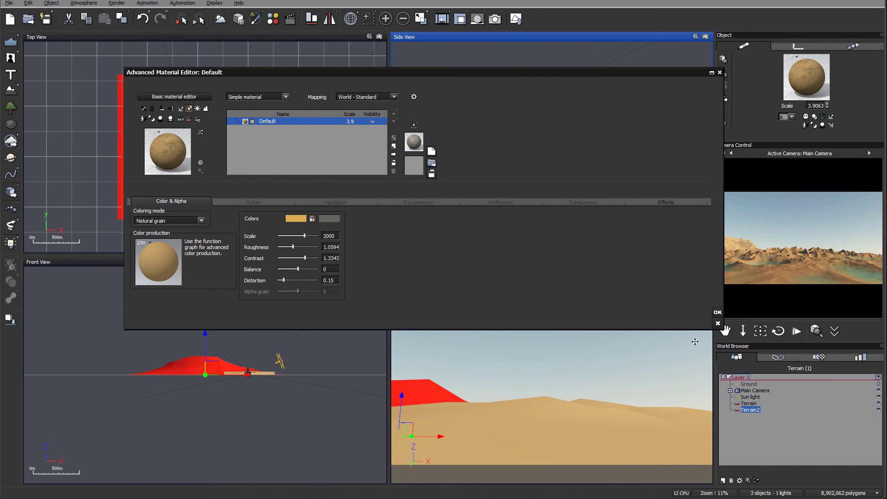
{"action": "left_click", "coordinate": [717, 312]}
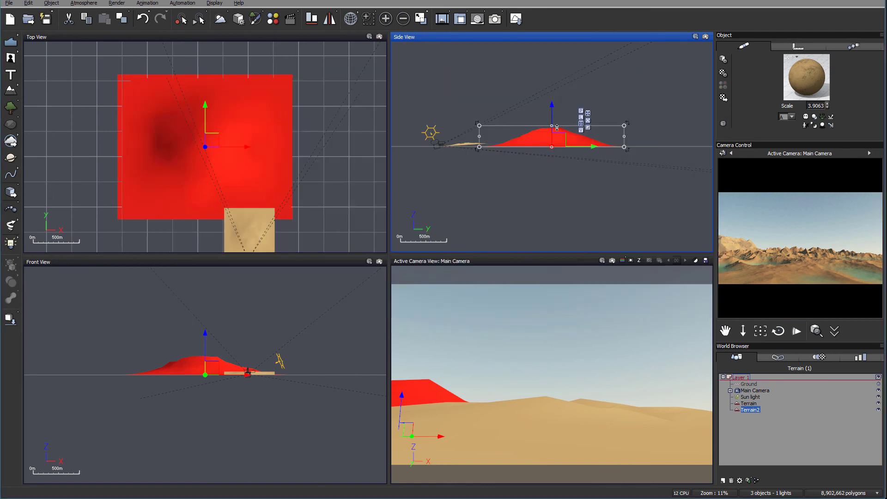
Step: Scale the background mountain down to about 80% and place a copy of it to its right in the top view
{"action": "left_click_drag", "start_coordinate": [624, 125], "coordinate": [595, 127]}
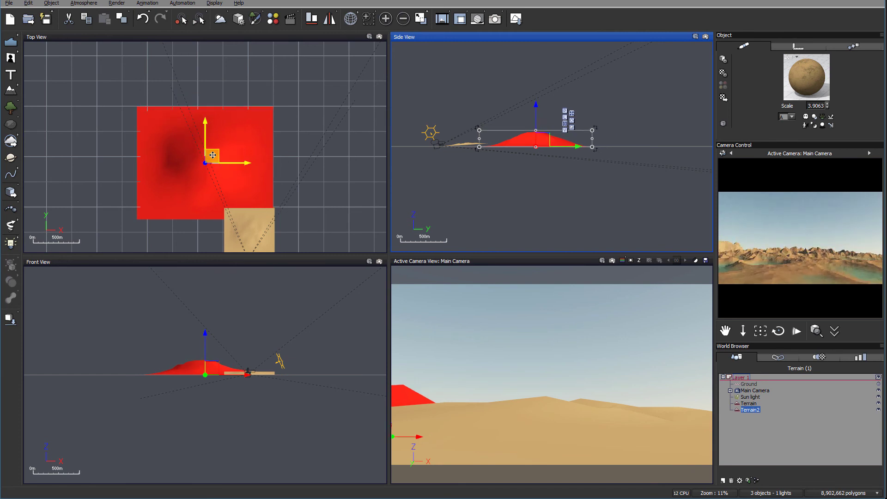
{"action": "left_click_drag", "start_coordinate": [213, 155], "coordinate": [317, 147], "text": "alt"}
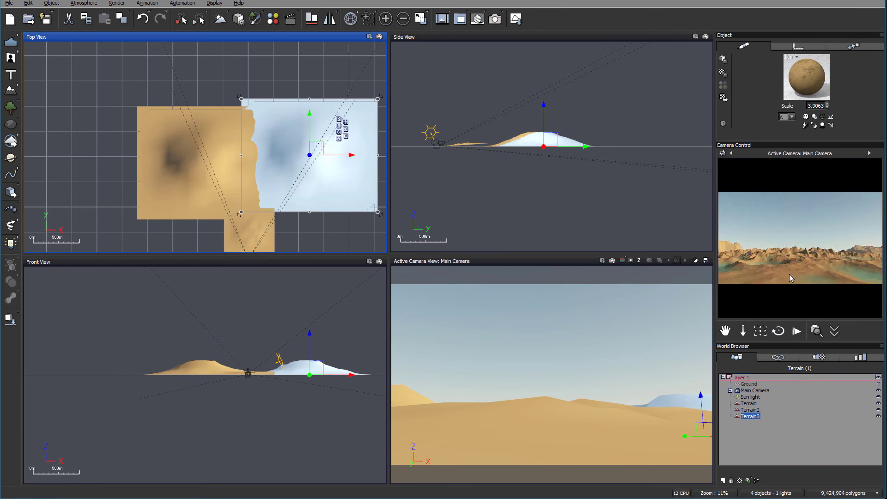
Step: Regenerate the right background mountain's shape as a new variation in the Terrain Editor and accept it
{"action": "double_click", "coordinate": [326, 168]}
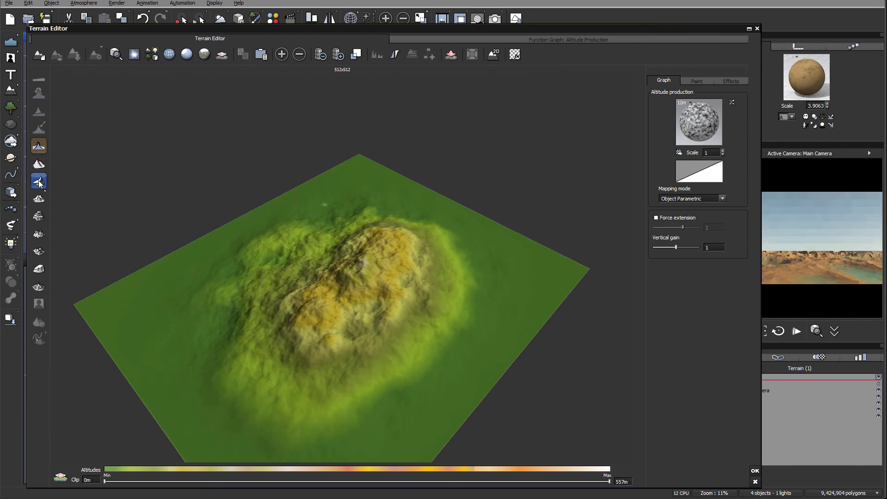
{"action": "left_click", "coordinate": [39, 183]}
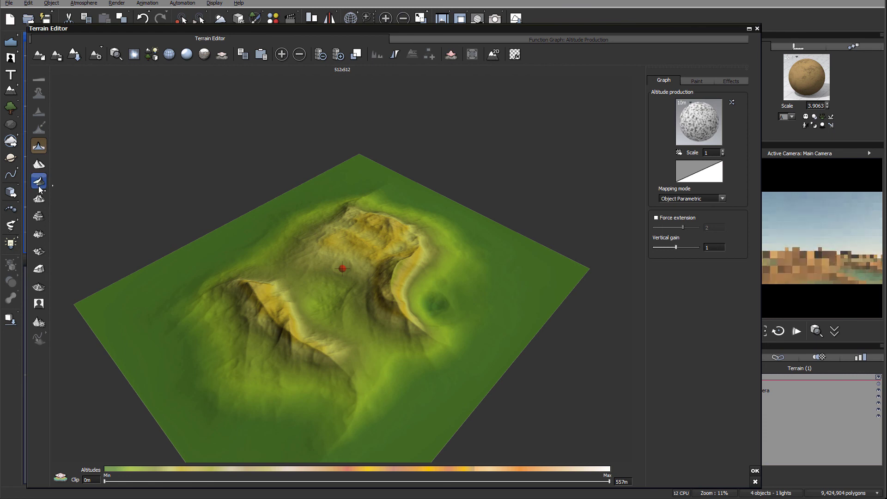
{"action": "left_click_drag", "start_coordinate": [403, 248], "coordinate": [434, 225]}
{"action": "left_click", "coordinate": [757, 470]}
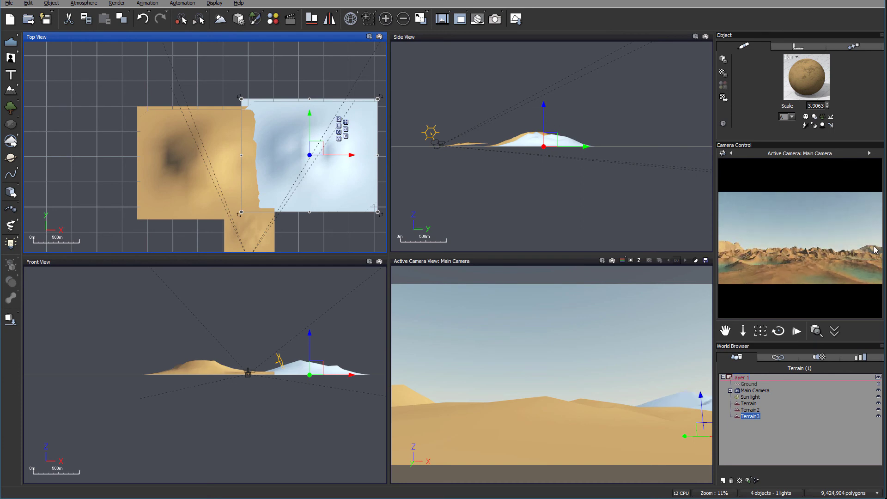
Step: Regenerate the left background mountain's shape, accept the new variation and shift the mountain slightly to the right in the top view
{"action": "left_click", "coordinate": [212, 143]}
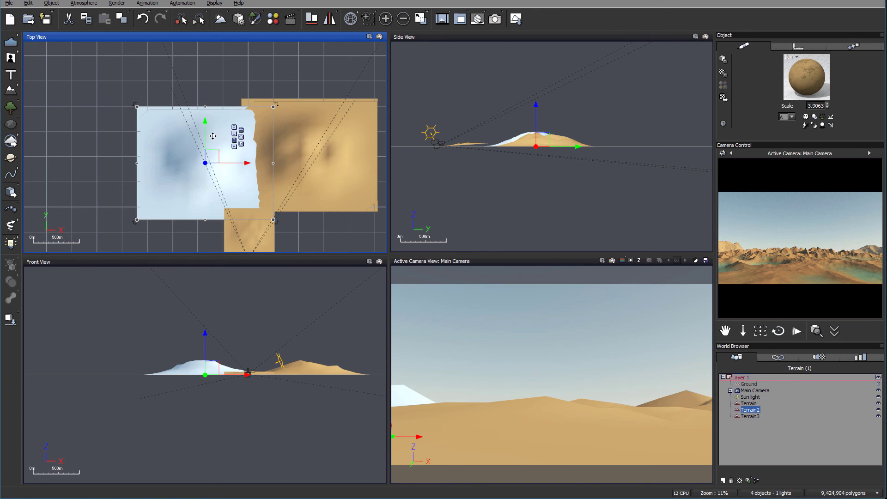
{"action": "double_click", "coordinate": [217, 192]}
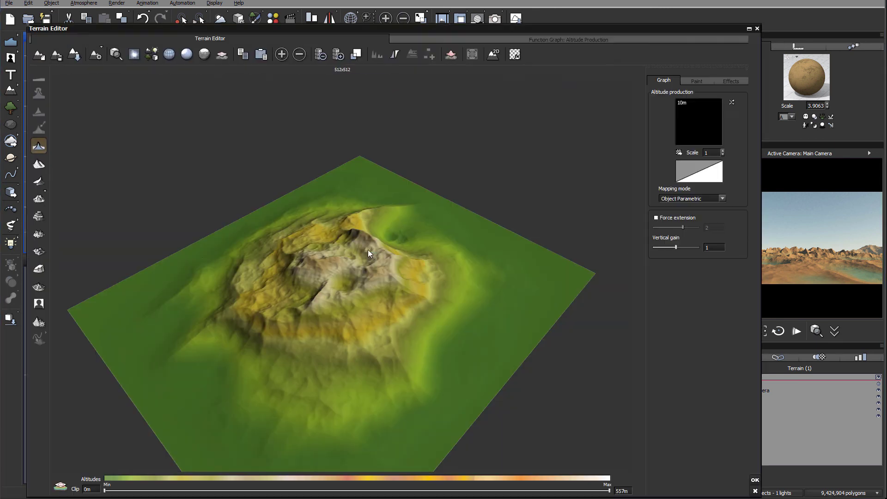
{"action": "left_click", "coordinate": [39, 182]}
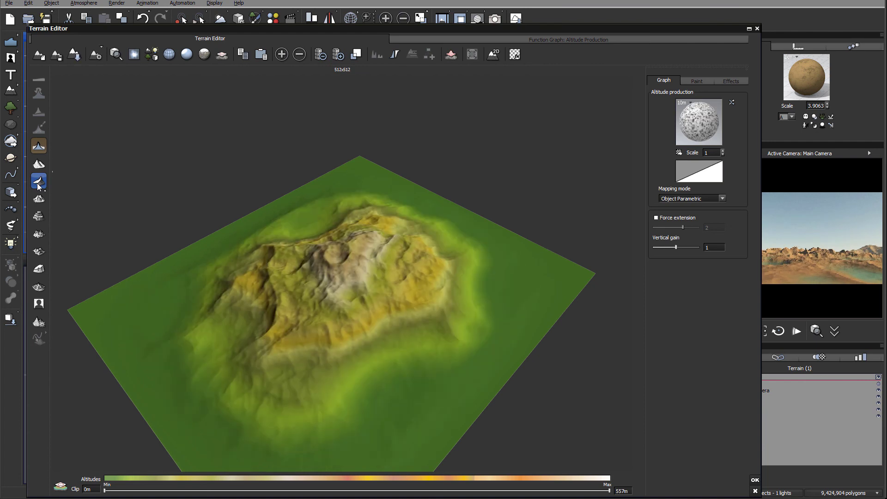
{"action": "left_click", "coordinate": [39, 184]}
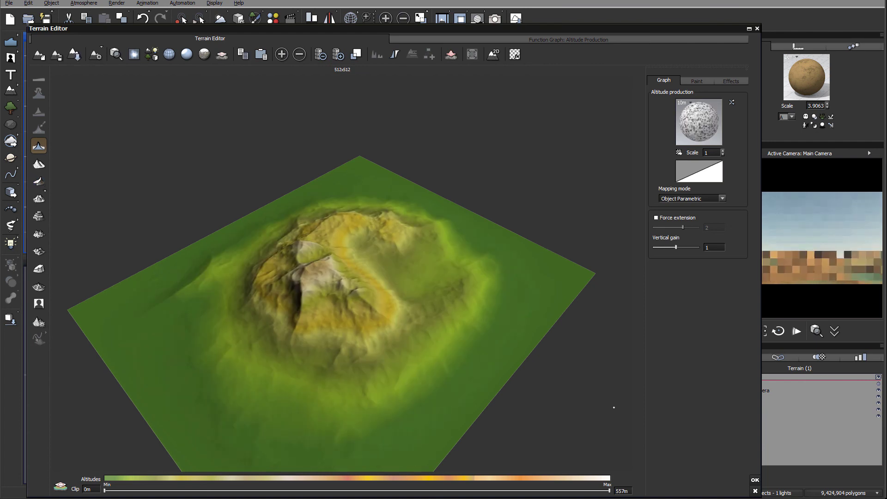
{"action": "left_click", "coordinate": [755, 480]}
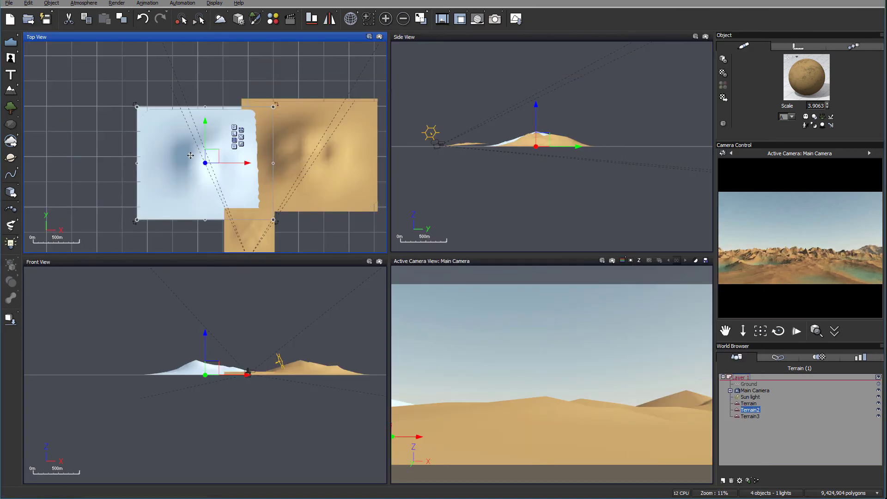
{"action": "left_click_drag", "start_coordinate": [211, 153], "coordinate": [237, 149]}
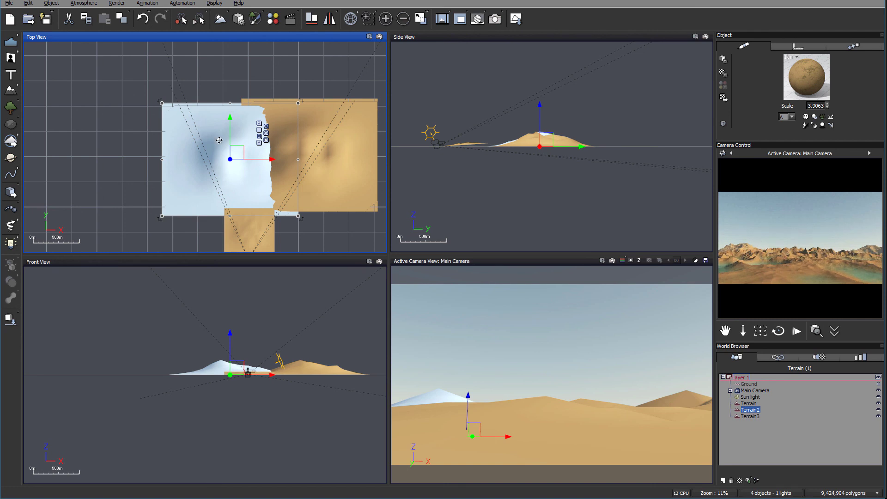
Step: Place a copy of the left background mountain behind both background mountains and scale it up to nearly four times its size
{"action": "right_click_drag", "start_coordinate": [317, 157], "coordinate": [321, 198]}
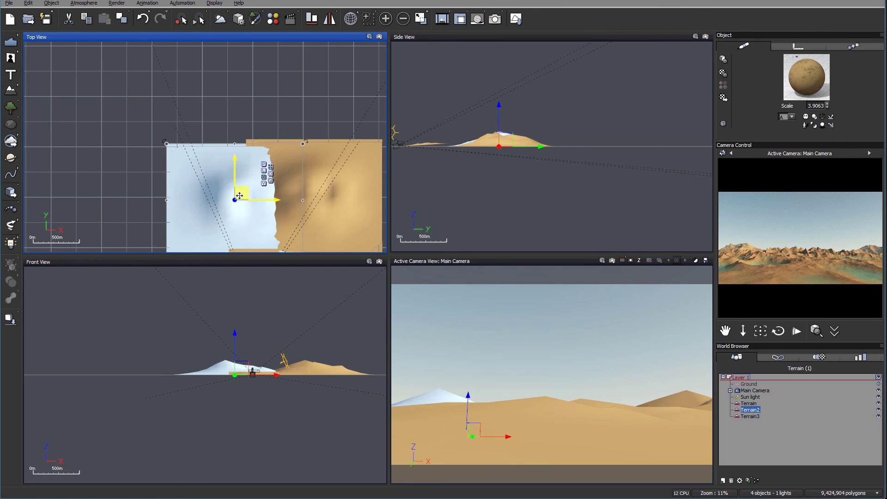
{"action": "left_click_drag", "start_coordinate": [239, 192], "coordinate": [222, 74], "text": "alt"}
{"action": "scroll", "coordinate": [272, 107], "scroll_direction": "down", "scroll_amount": 6}
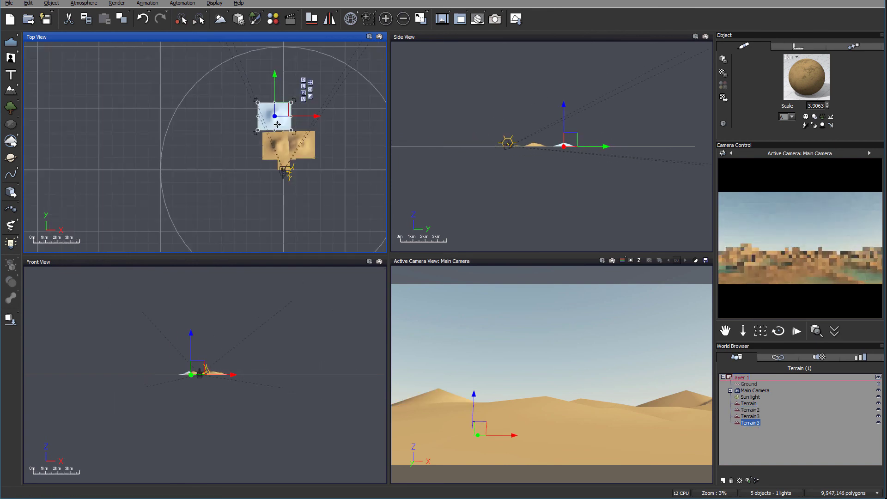
{"action": "left_click_drag", "start_coordinate": [258, 102], "coordinate": [34, 71]}
{"action": "left_click_drag", "start_coordinate": [215, 81], "coordinate": [257, 83]}
Step: Enlarge the distant mountain by about another third, then reduce its height to about 90% in the side view
{"action": "left_click", "coordinate": [605, 134]}
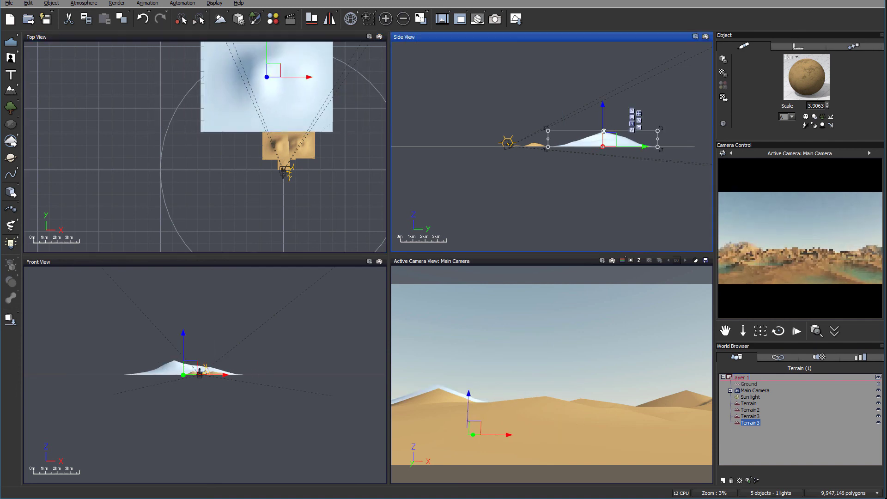
{"action": "left_click_drag", "start_coordinate": [605, 124], "coordinate": [694, 114]}
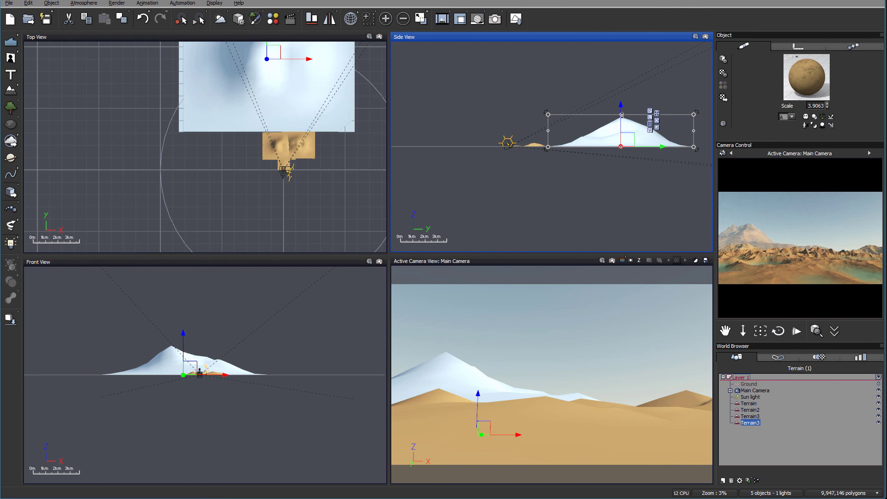
{"action": "left_click_drag", "start_coordinate": [622, 116], "coordinate": [621, 122]}
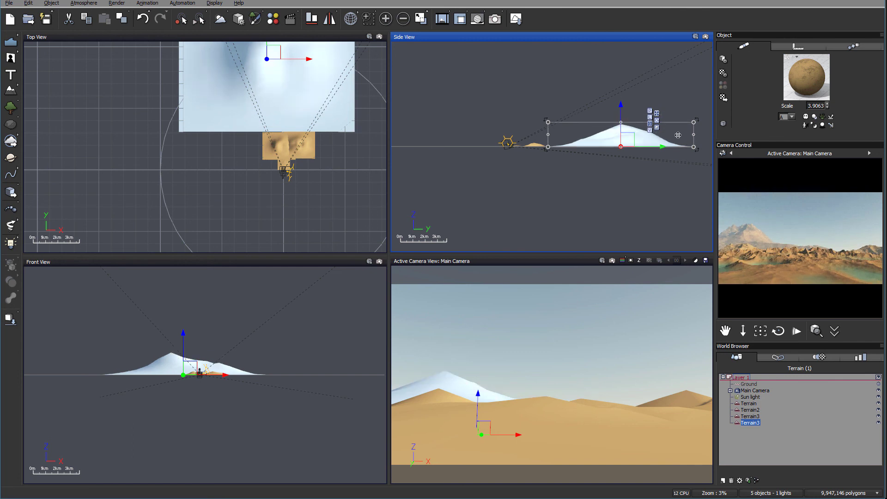
{"action": "left_click_drag", "start_coordinate": [620, 122], "coordinate": [620, 119]}
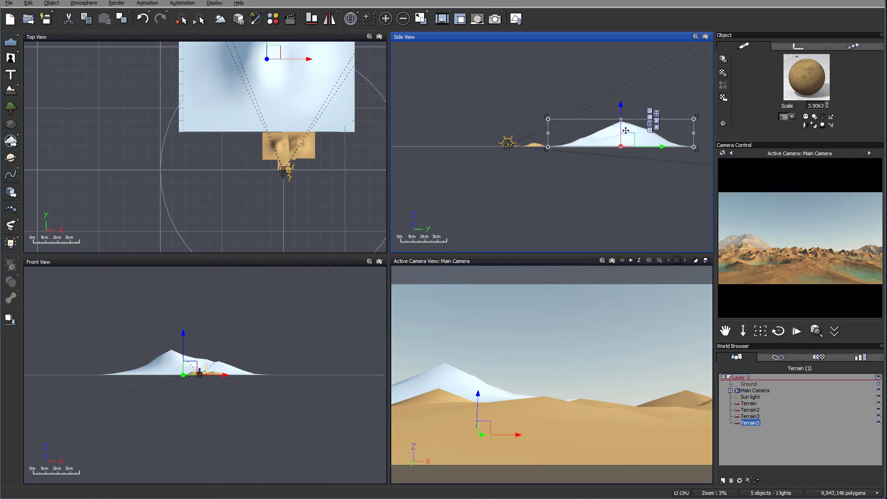
{"action": "key", "text": "ctrl+z"}
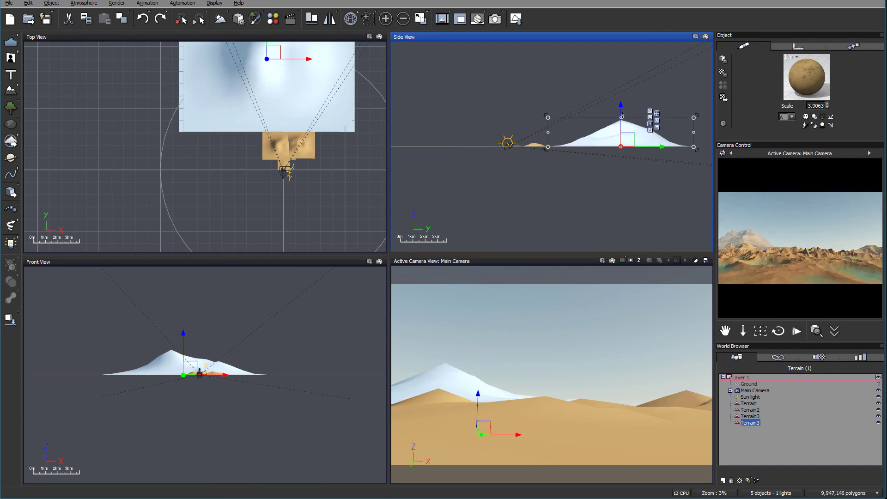
{"action": "left_click_drag", "start_coordinate": [622, 115], "coordinate": [621, 118]}
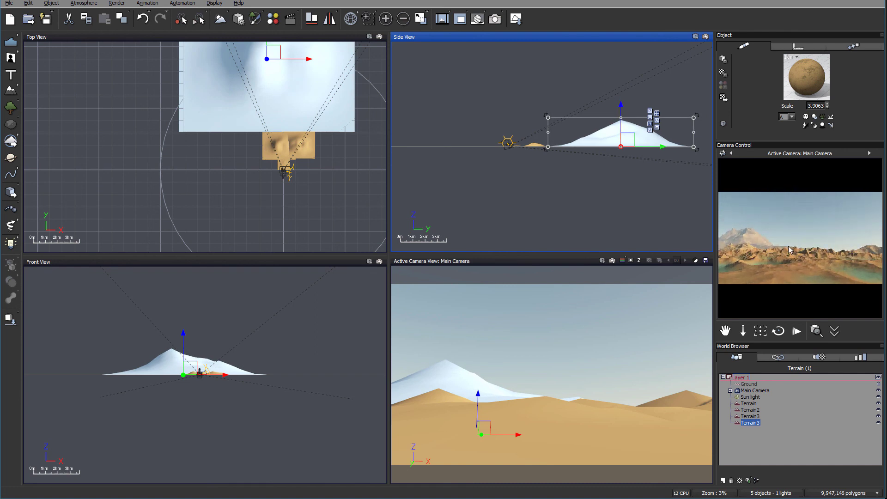
Step: Copy the large distant mountain to the back right, scale the copy to about 160% and shift it further right
{"action": "middle_click_drag", "start_coordinate": [324, 164], "coordinate": [240, 259]}
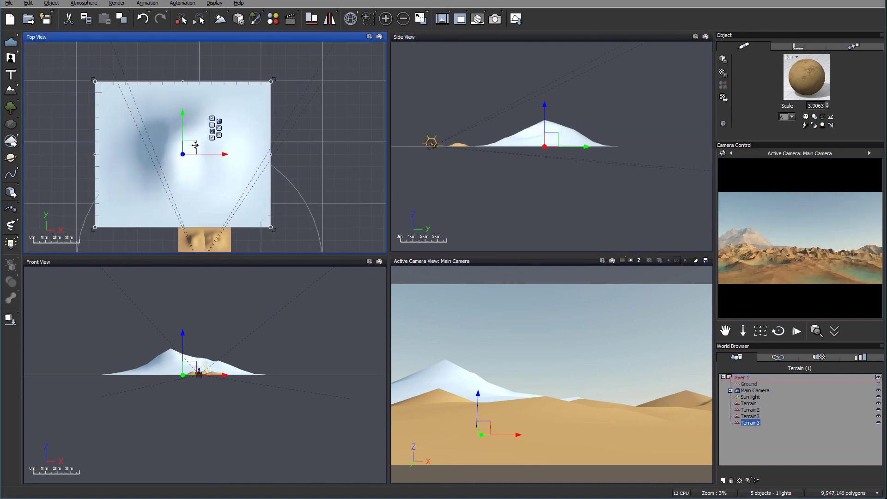
{"action": "left_click_drag", "start_coordinate": [190, 149], "coordinate": [301, 89], "text": "alt"}
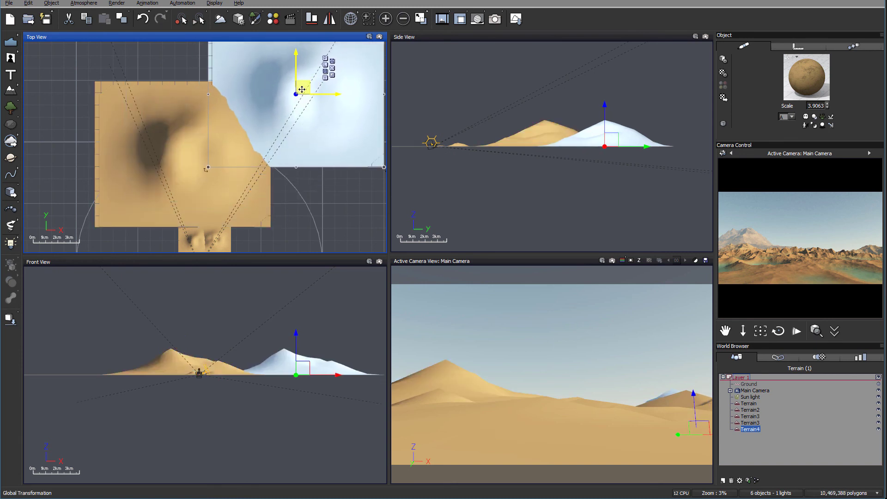
{"action": "left_click", "coordinate": [589, 135]}
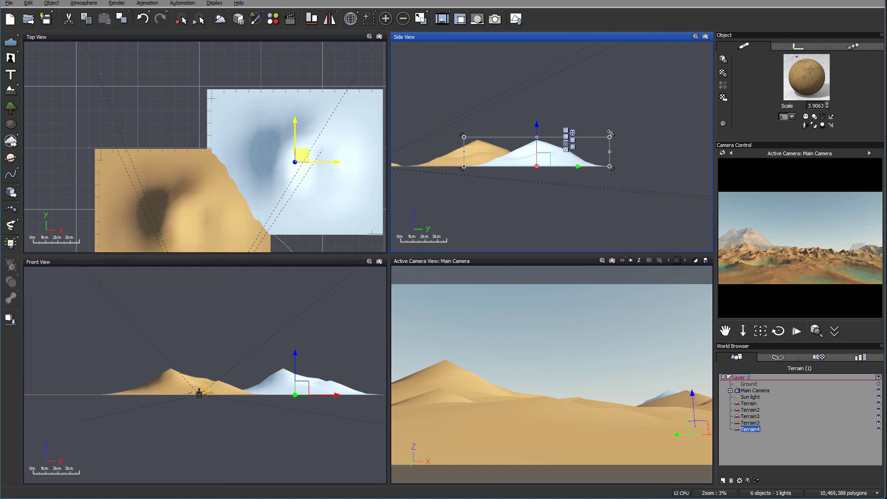
{"action": "left_click_drag", "start_coordinate": [621, 134], "coordinate": [697, 120]}
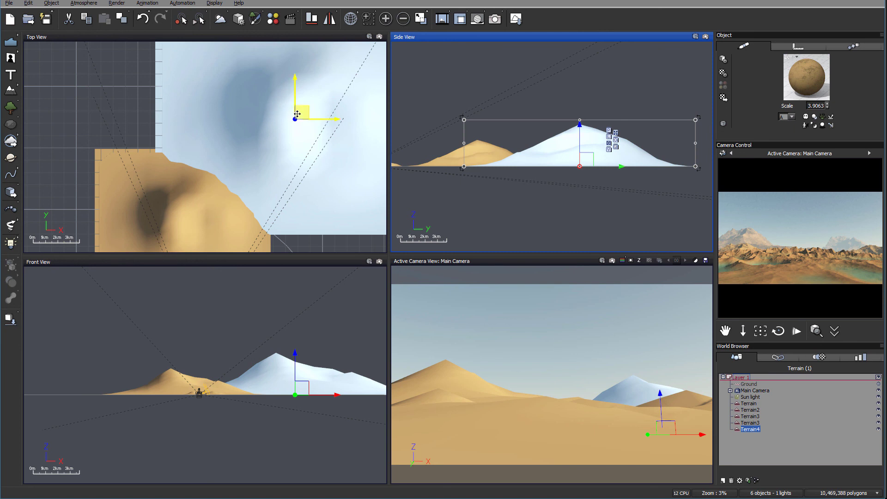
{"action": "left_click_drag", "start_coordinate": [305, 113], "coordinate": [339, 115]}
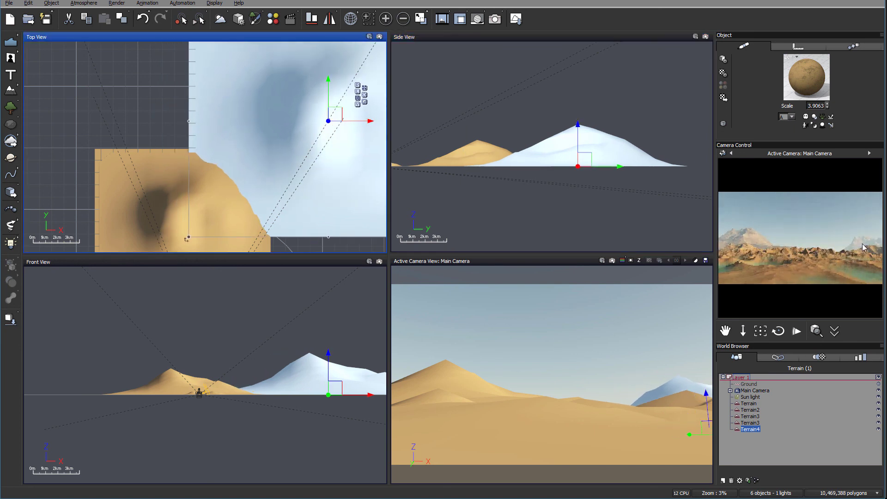
Step: Select the large distant mountain behind the left side and shift it slightly to the left in the top view
{"action": "right_click_drag", "start_coordinate": [176, 164], "coordinate": [211, 94]}
{"action": "left_click", "coordinate": [205, 137]}
{"action": "left_click_drag", "start_coordinate": [225, 146], "coordinate": [210, 146]}
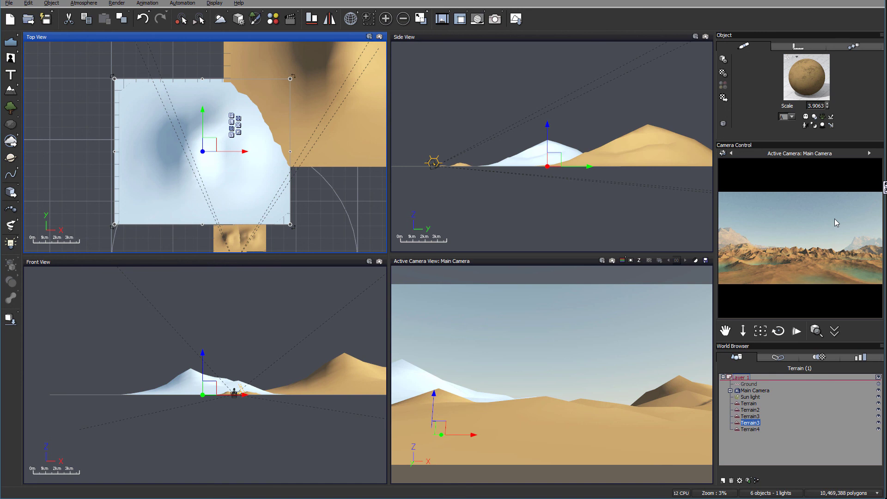
Step: Rotate the foreground terrain level in the side view and reduce its height to about two thirds
{"action": "left_click", "coordinate": [756, 404]}
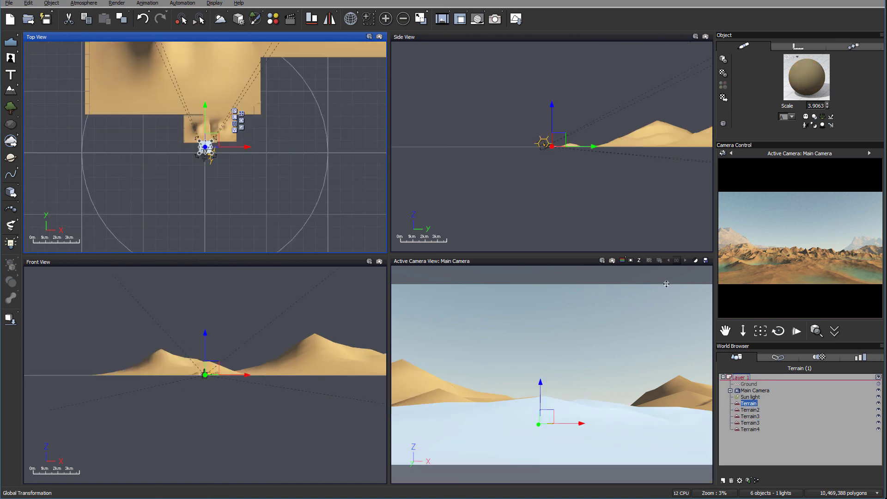
{"action": "scroll", "coordinate": [544, 162], "scroll_direction": "up", "scroll_amount": 7}
{"action": "right_click_drag", "start_coordinate": [565, 123], "coordinate": [535, 284]}
{"action": "right_click_drag", "start_coordinate": [564, 156], "coordinate": [473, 229]}
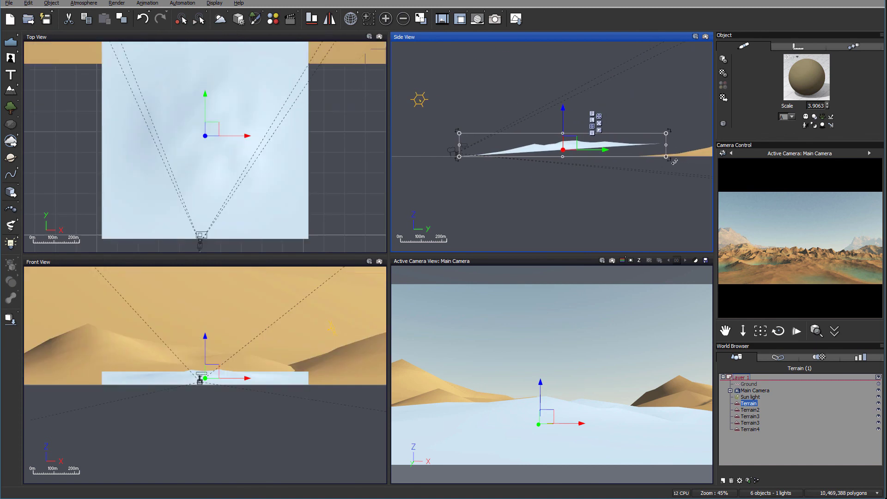
{"action": "left_click_drag", "start_coordinate": [675, 162], "coordinate": [665, 169]}
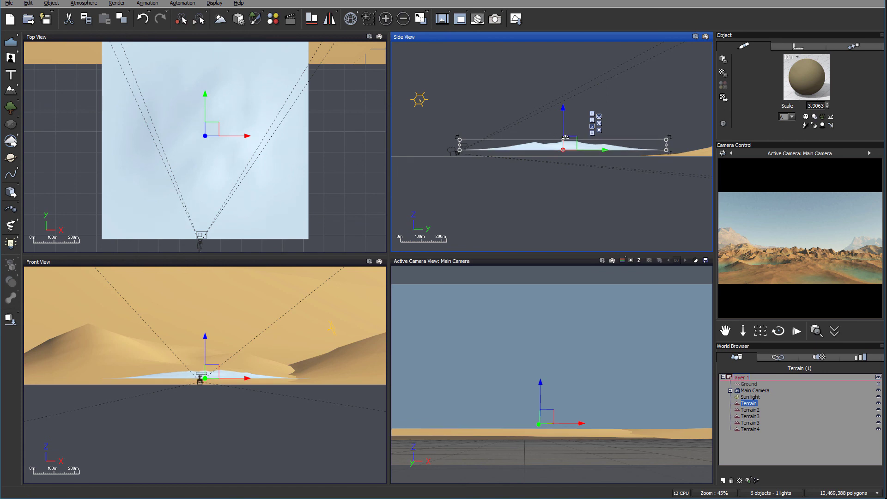
{"action": "left_click_drag", "start_coordinate": [564, 139], "coordinate": [563, 143]}
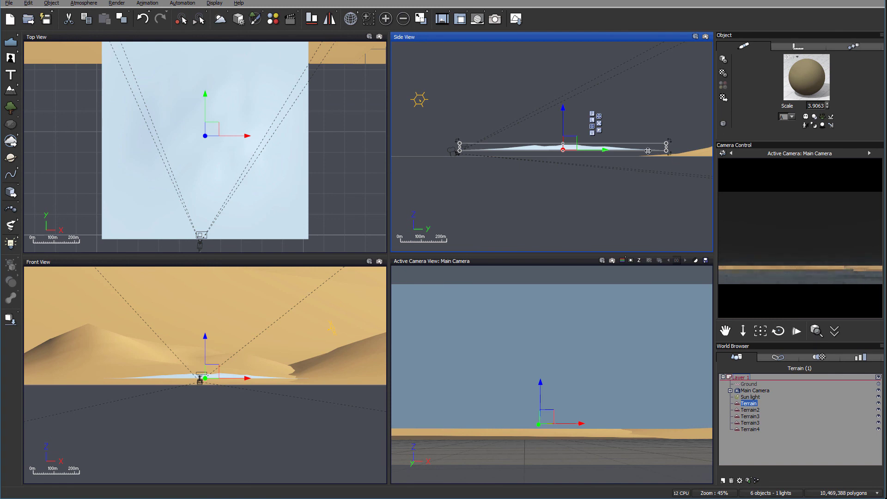
Step: Tilt the foreground terrain slightly upward away from the camera and lower it a little in the side view
{"action": "left_click_drag", "start_coordinate": [667, 150], "coordinate": [670, 148]}
{"action": "key", "text": "ctrl+y"}
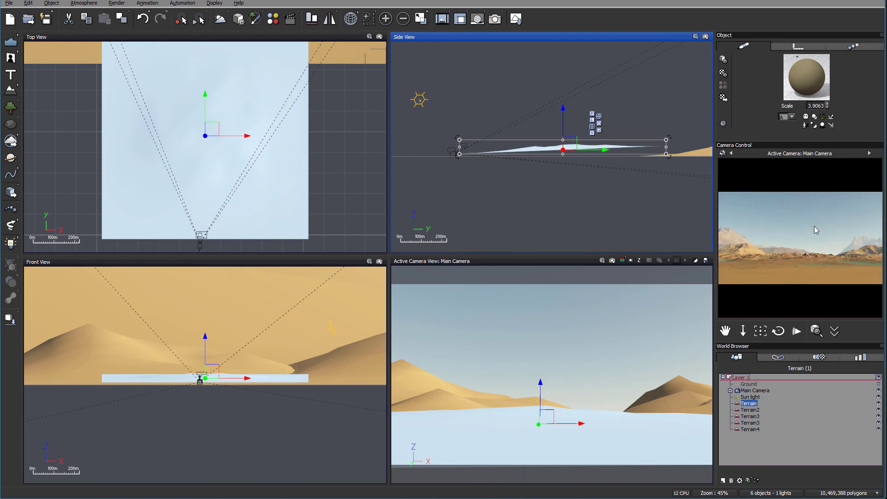
{"action": "left_click_drag", "start_coordinate": [567, 143], "coordinate": [567, 145]}
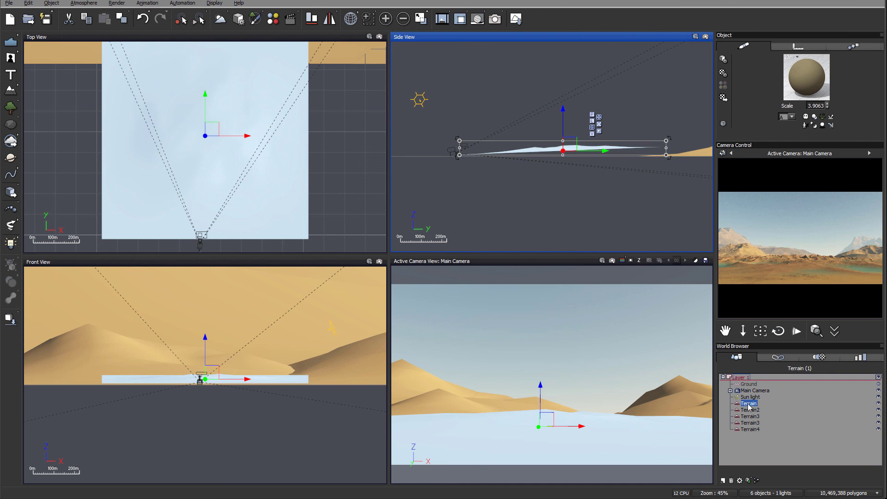
Step: Select the large left distant mountain again and reduce its height by a little over 10% in the side view
{"action": "left_click", "coordinate": [748, 422]}
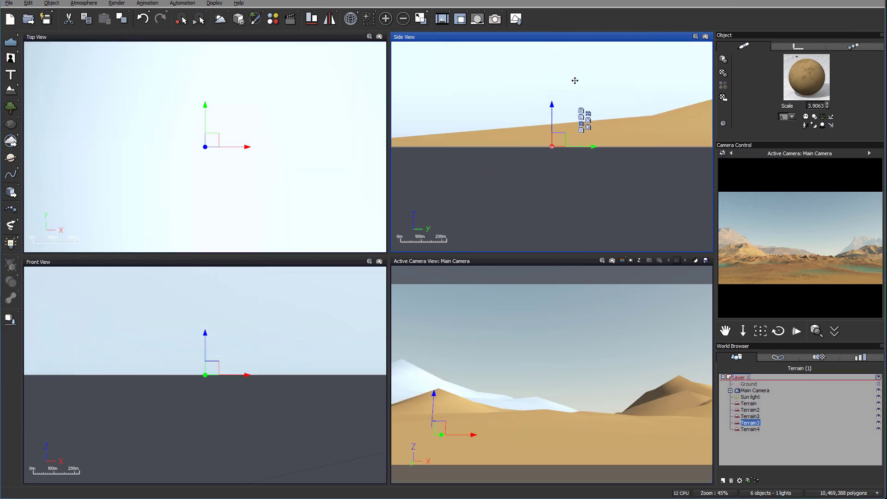
{"action": "scroll", "coordinate": [555, 90], "scroll_direction": "down", "scroll_amount": 5}
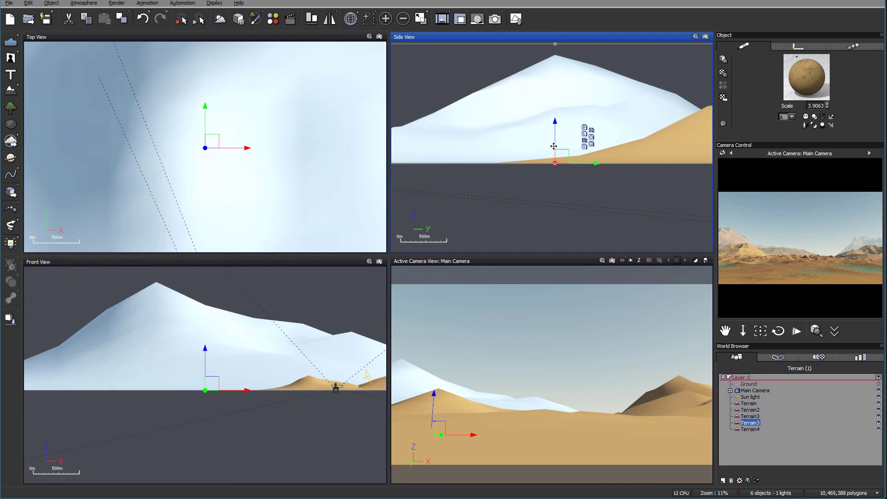
{"action": "left_click_drag", "start_coordinate": [553, 82], "coordinate": [553, 91]}
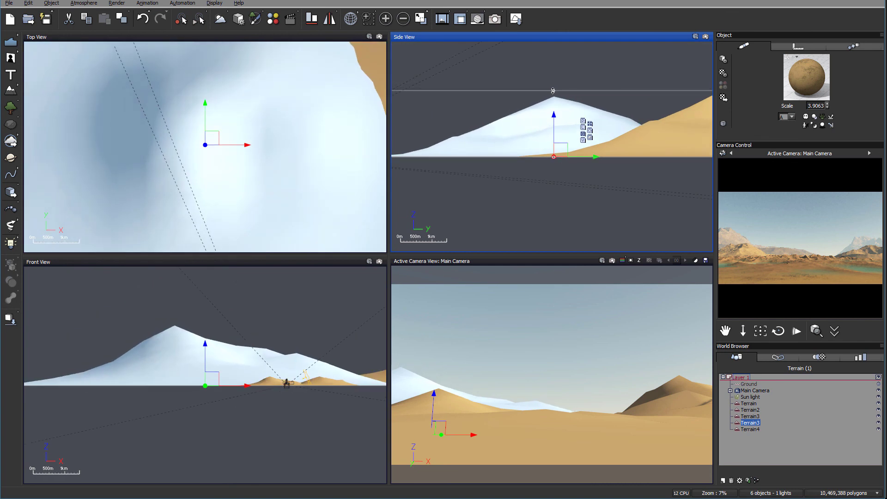